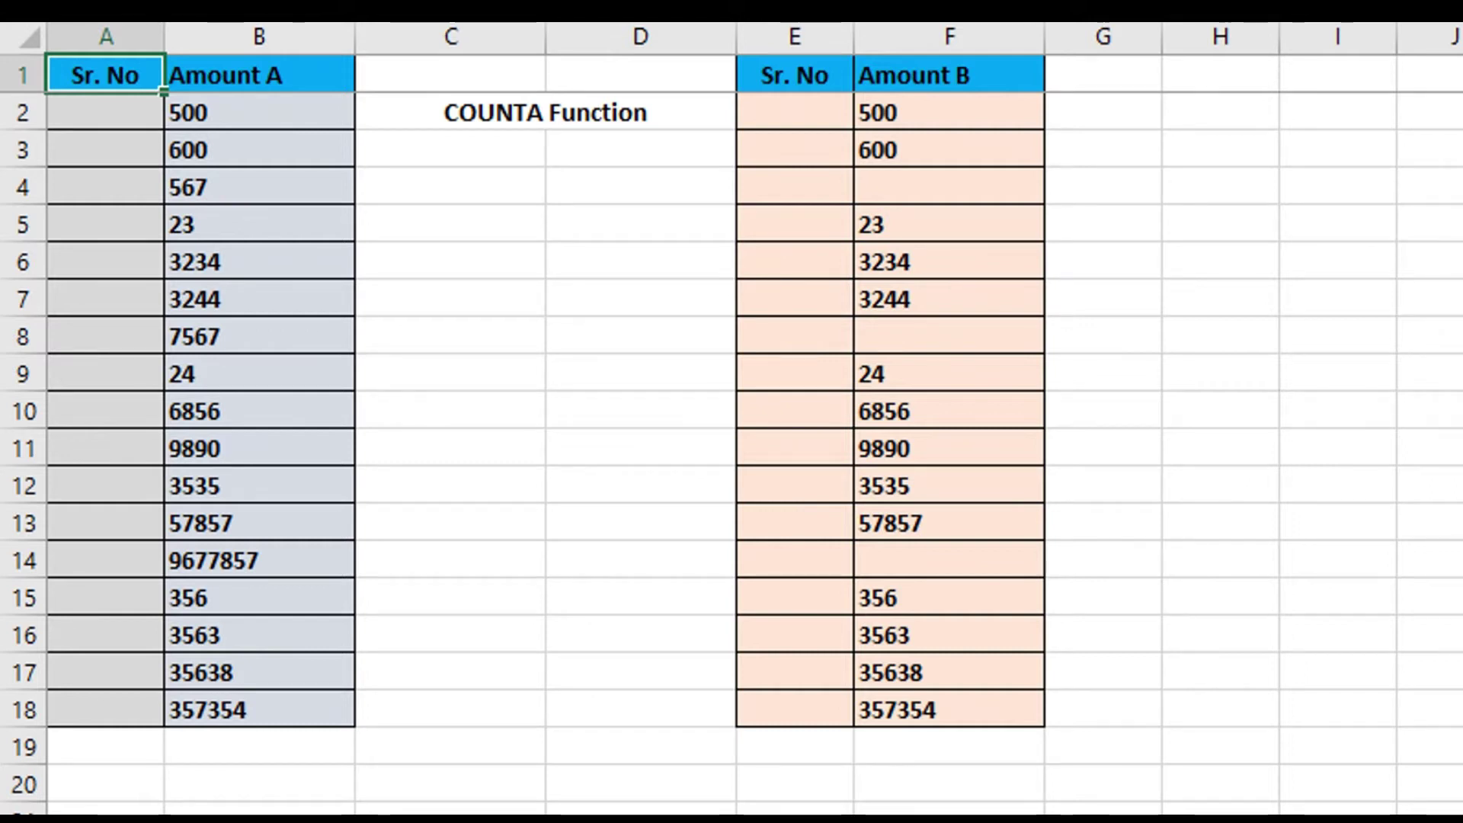
Number the rows of the Amount A table by entering 1, 2, 3 from A2 and filling the series down to A18.
{"action": "left_click", "coordinate": [254, 76]}
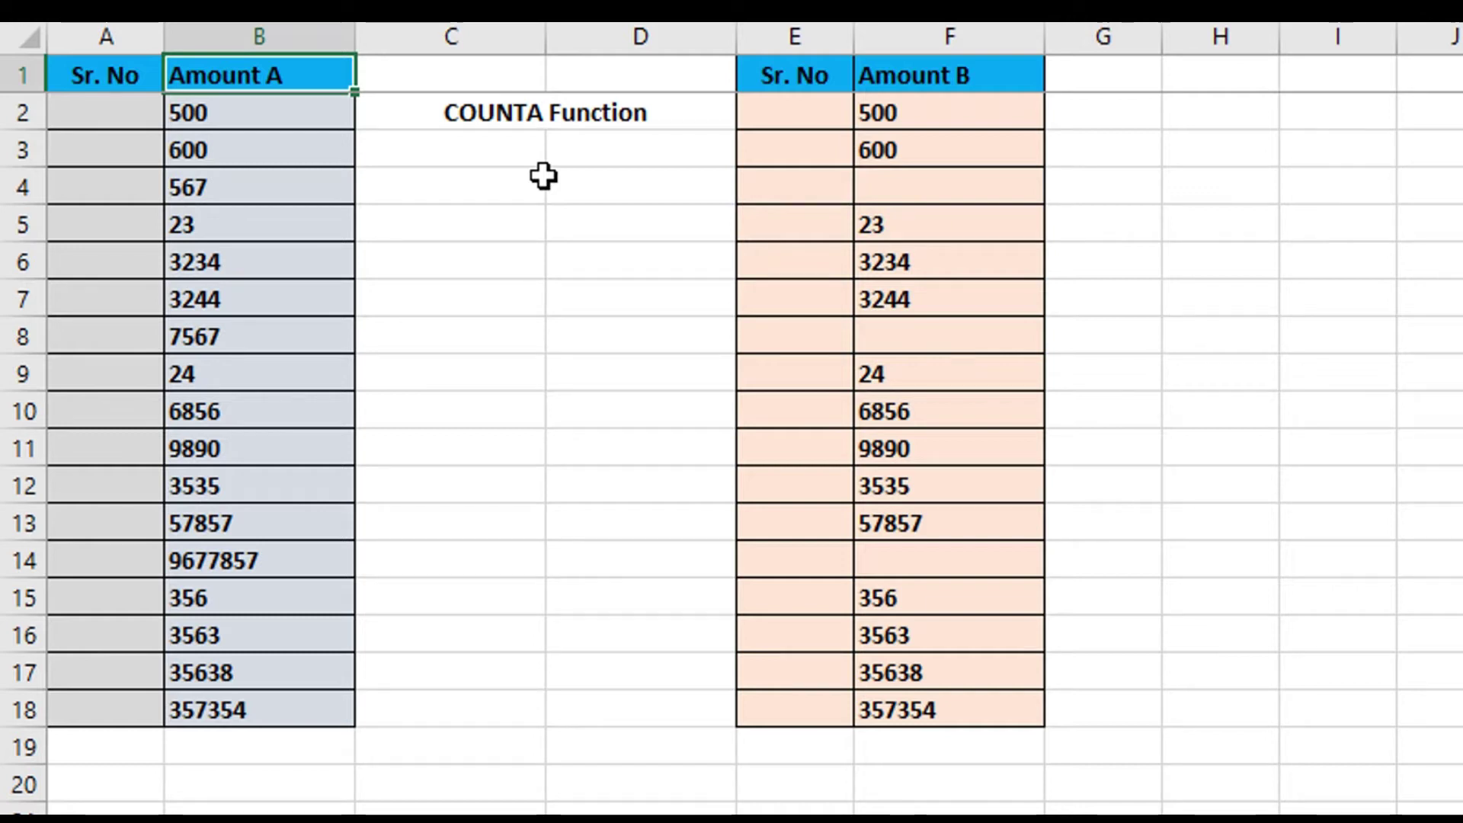
{"action": "key", "text": "Left"}
{"action": "key", "text": "Down"}
{"action": "type", "text": "1"}
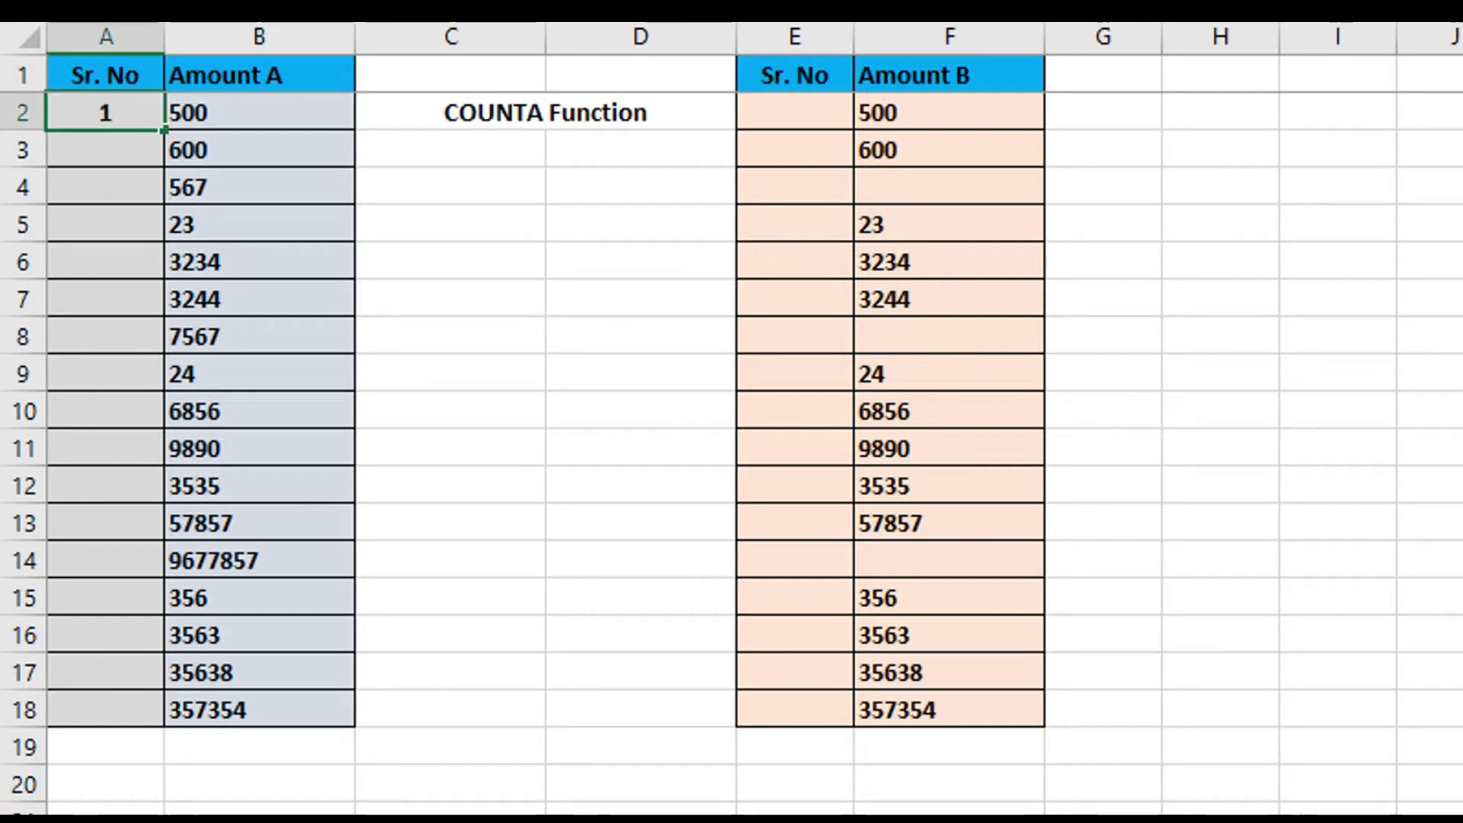
{"action": "key", "text": "Return"}
{"action": "type", "text": "2"}
{"action": "key", "text": "Return"}
{"action": "type", "text": "3"}
{"action": "left_click_drag", "start_coordinate": [111, 109], "coordinate": [110, 187]}
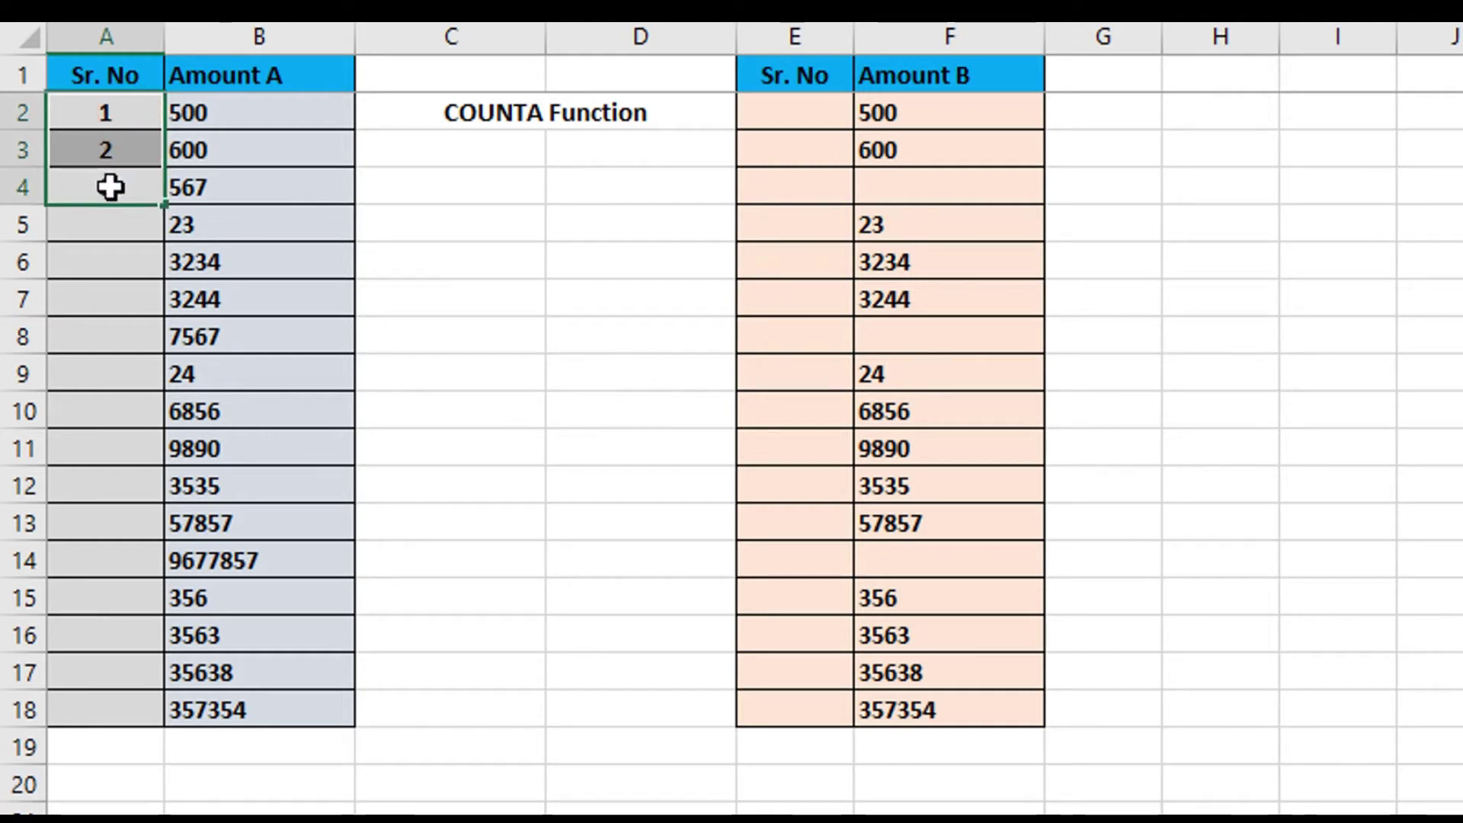
{"action": "double_click", "coordinate": [164, 204]}
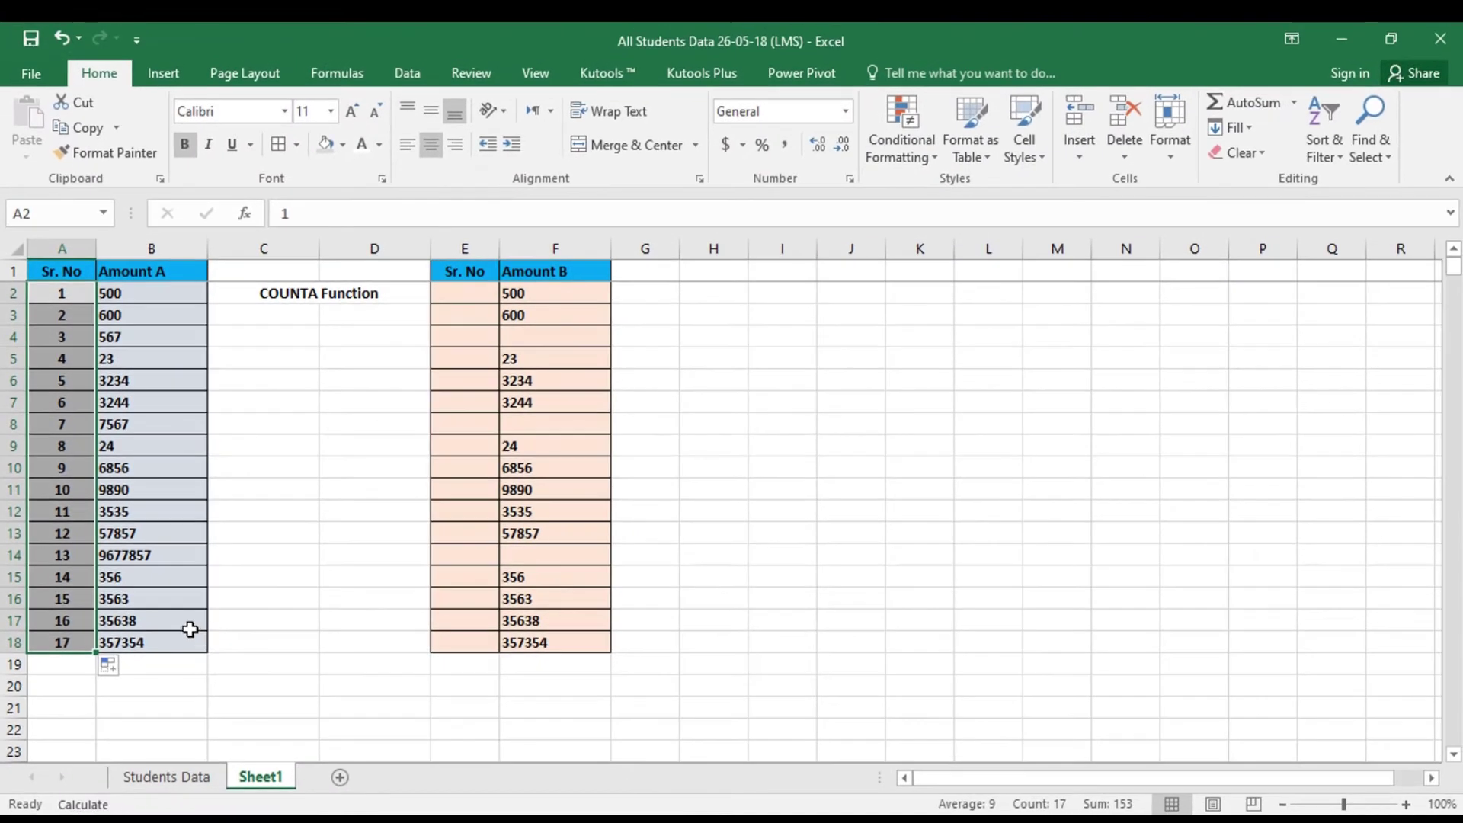
{"action": "left_click", "coordinate": [190, 629]}
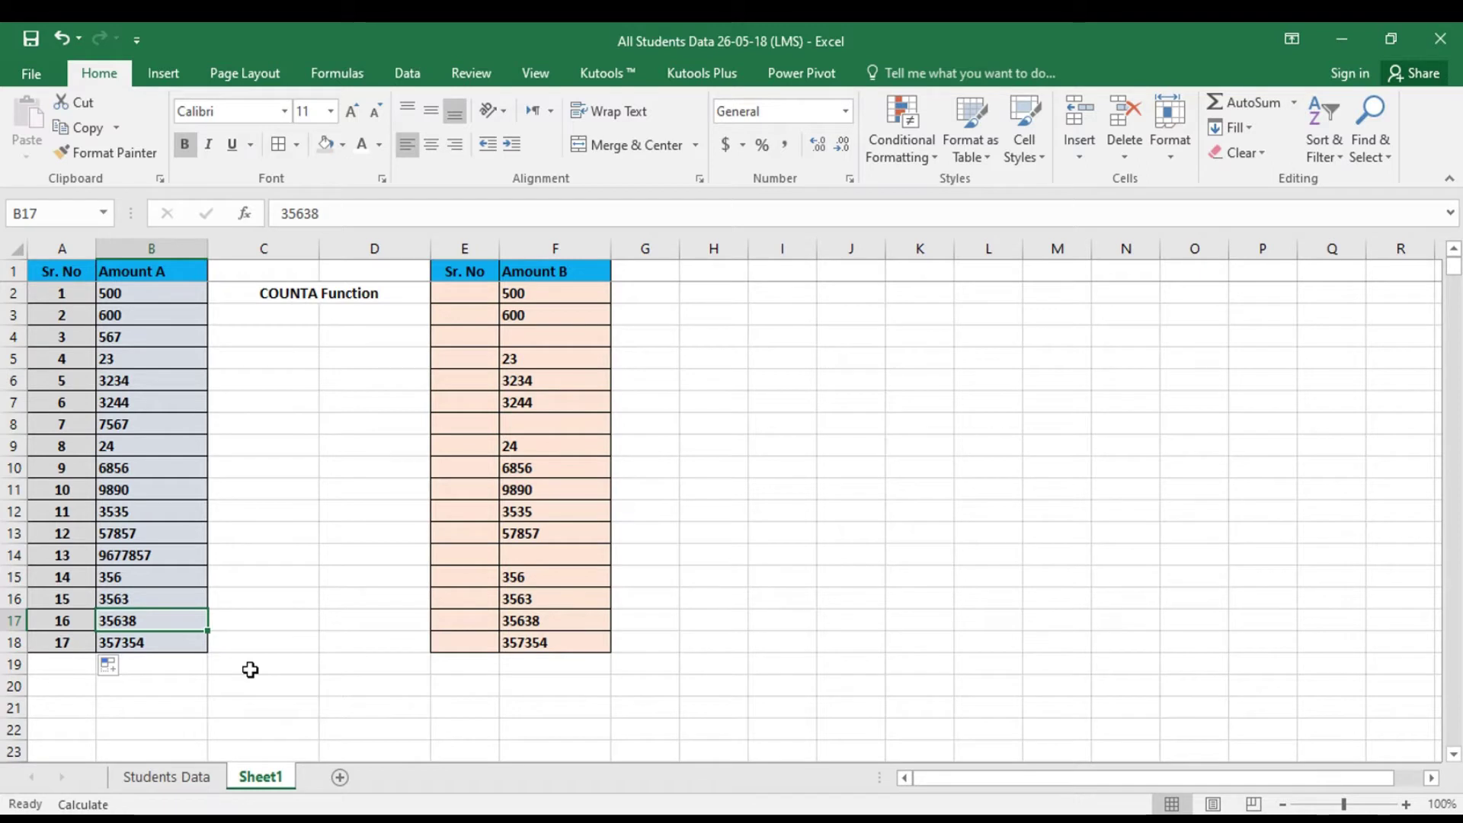
Count the non-empty Amount A cells with the formula =COUNTA(B2:B18) in cell B19.
{"action": "left_click", "coordinate": [150, 248]}
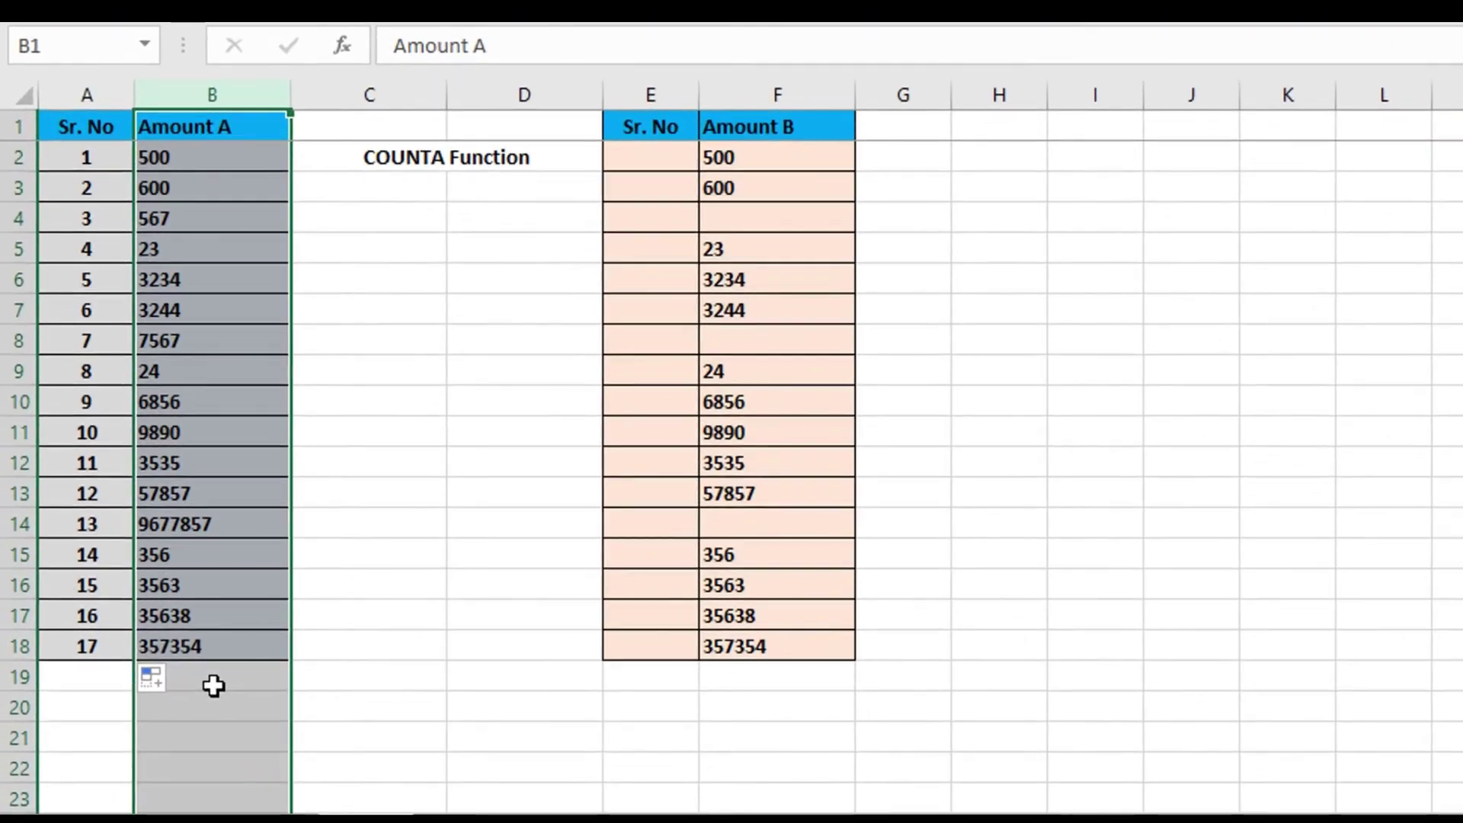
{"action": "left_click", "coordinate": [153, 670]}
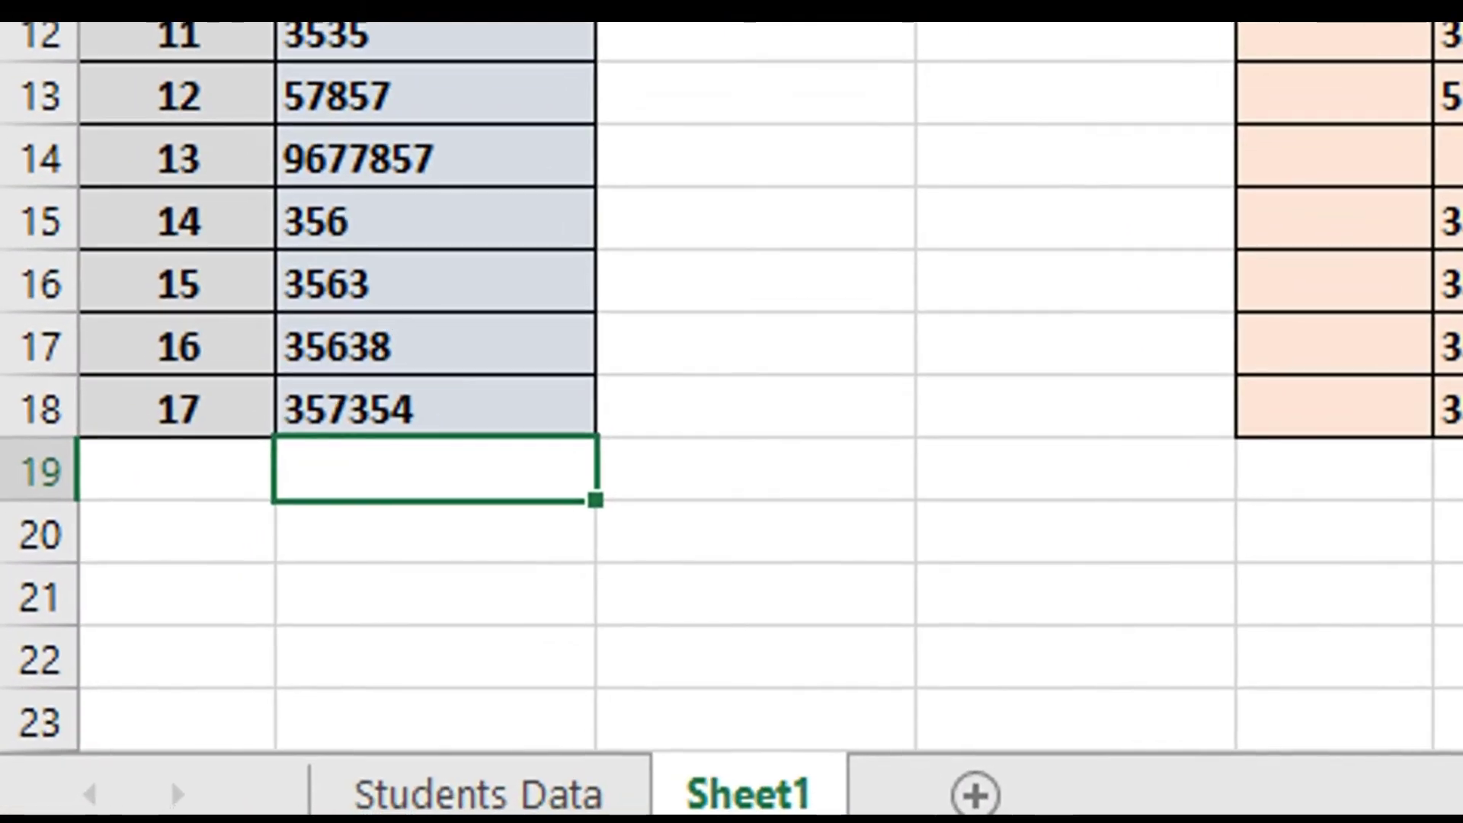
{"action": "type", "text": "="}
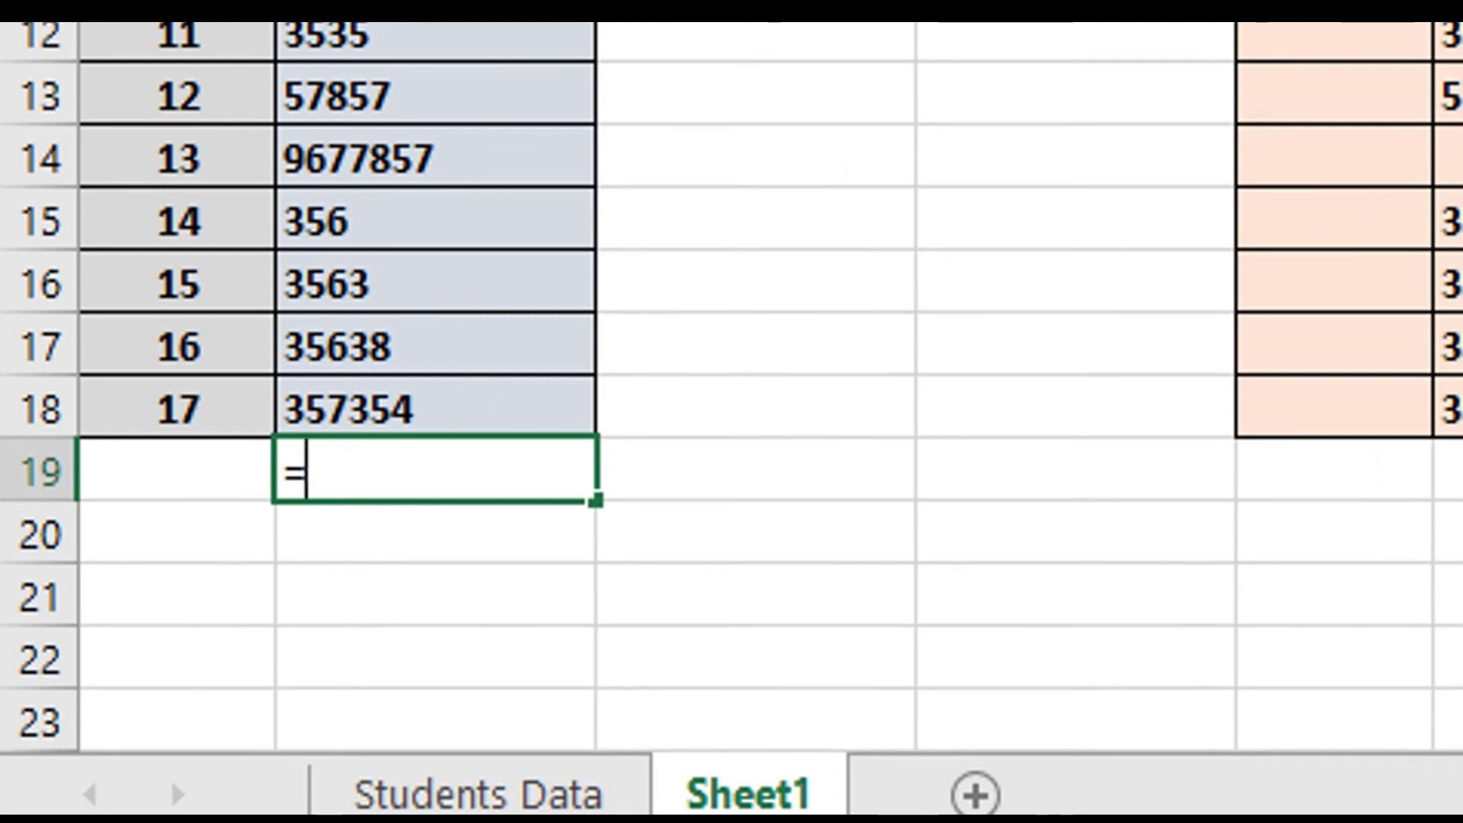
{"action": "type", "text": "coun"}
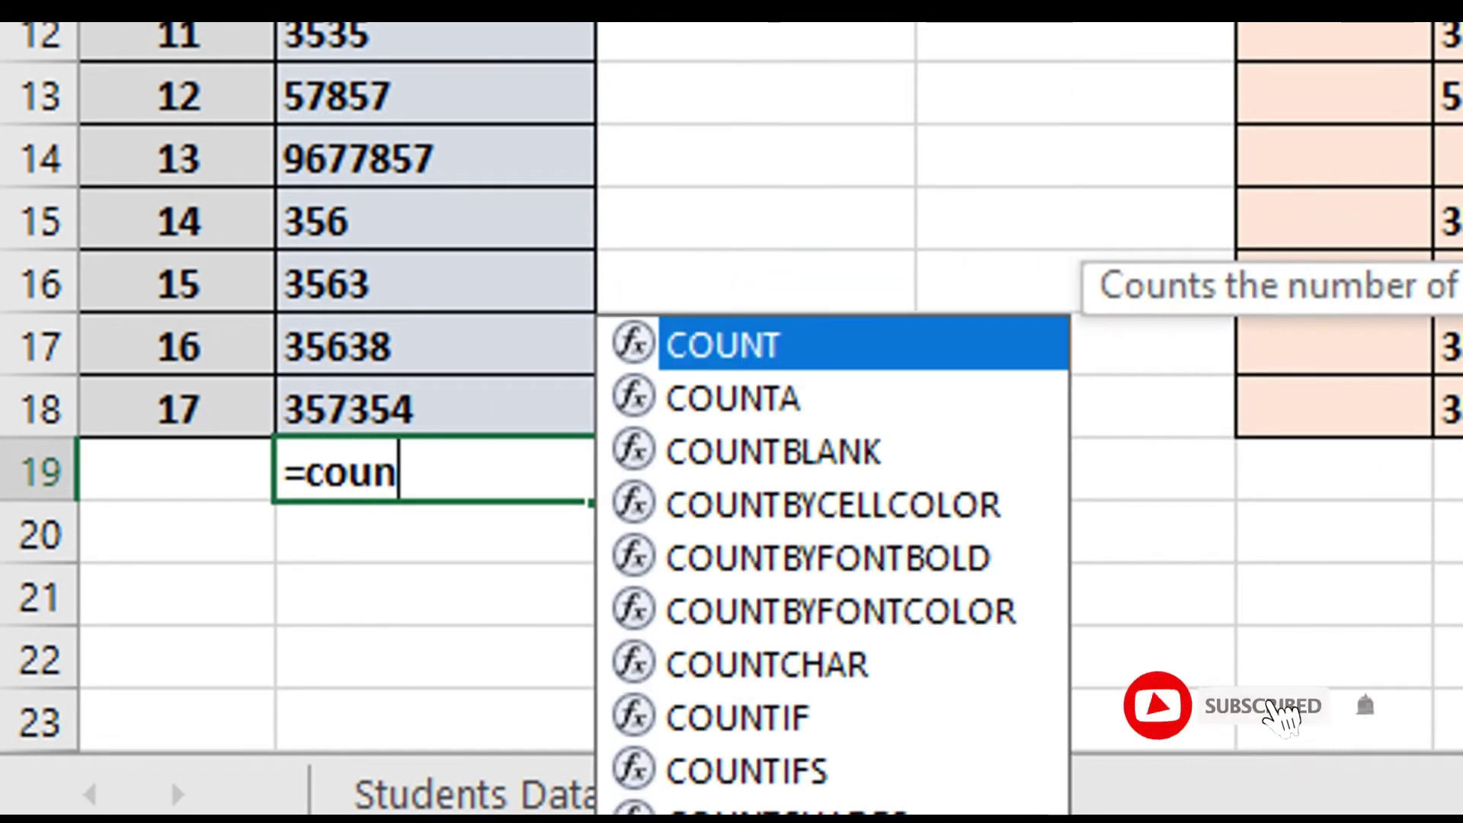
{"action": "type", "text": "ta"}
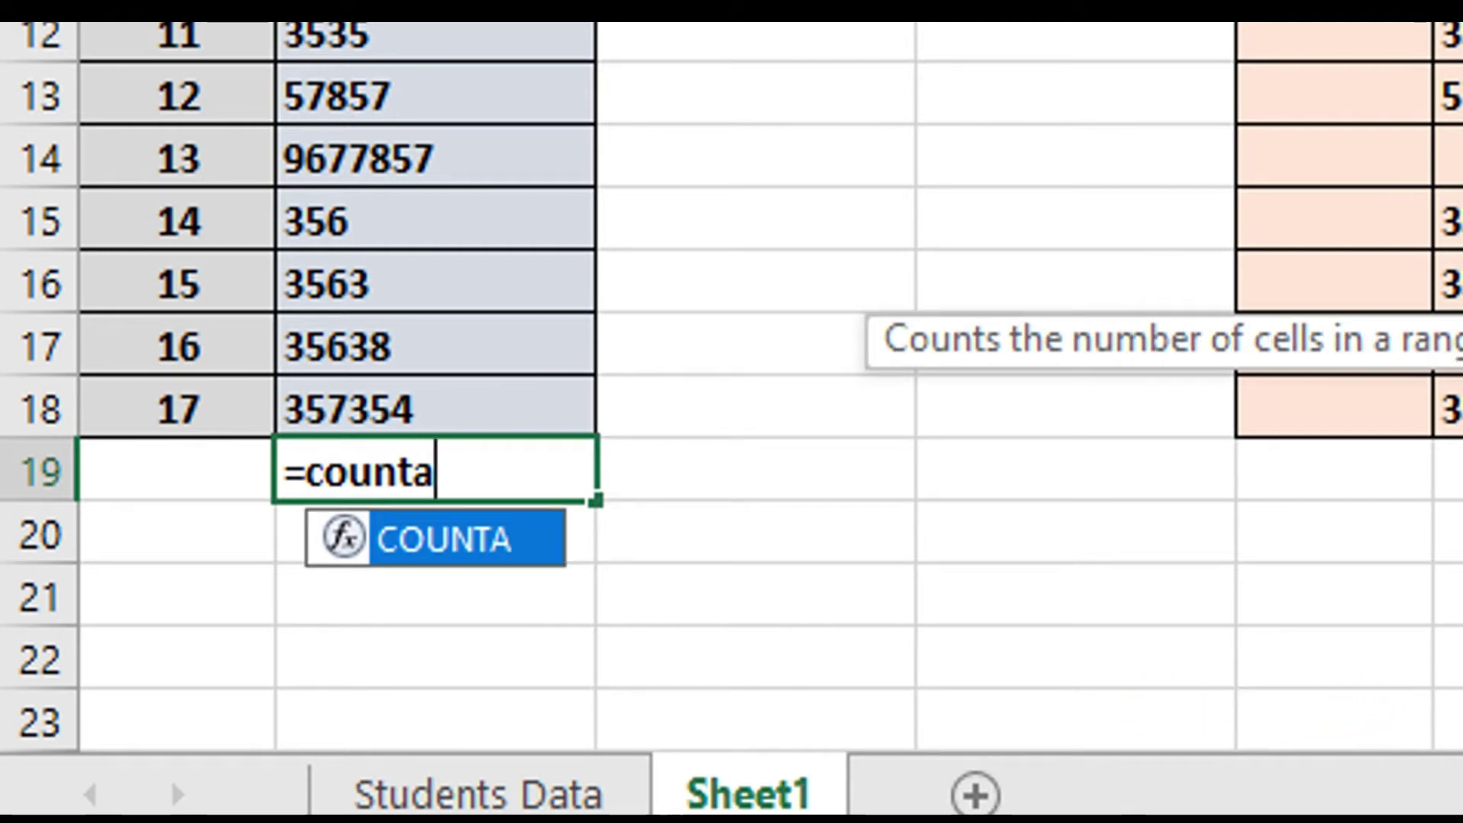
{"action": "type", "text": "("}
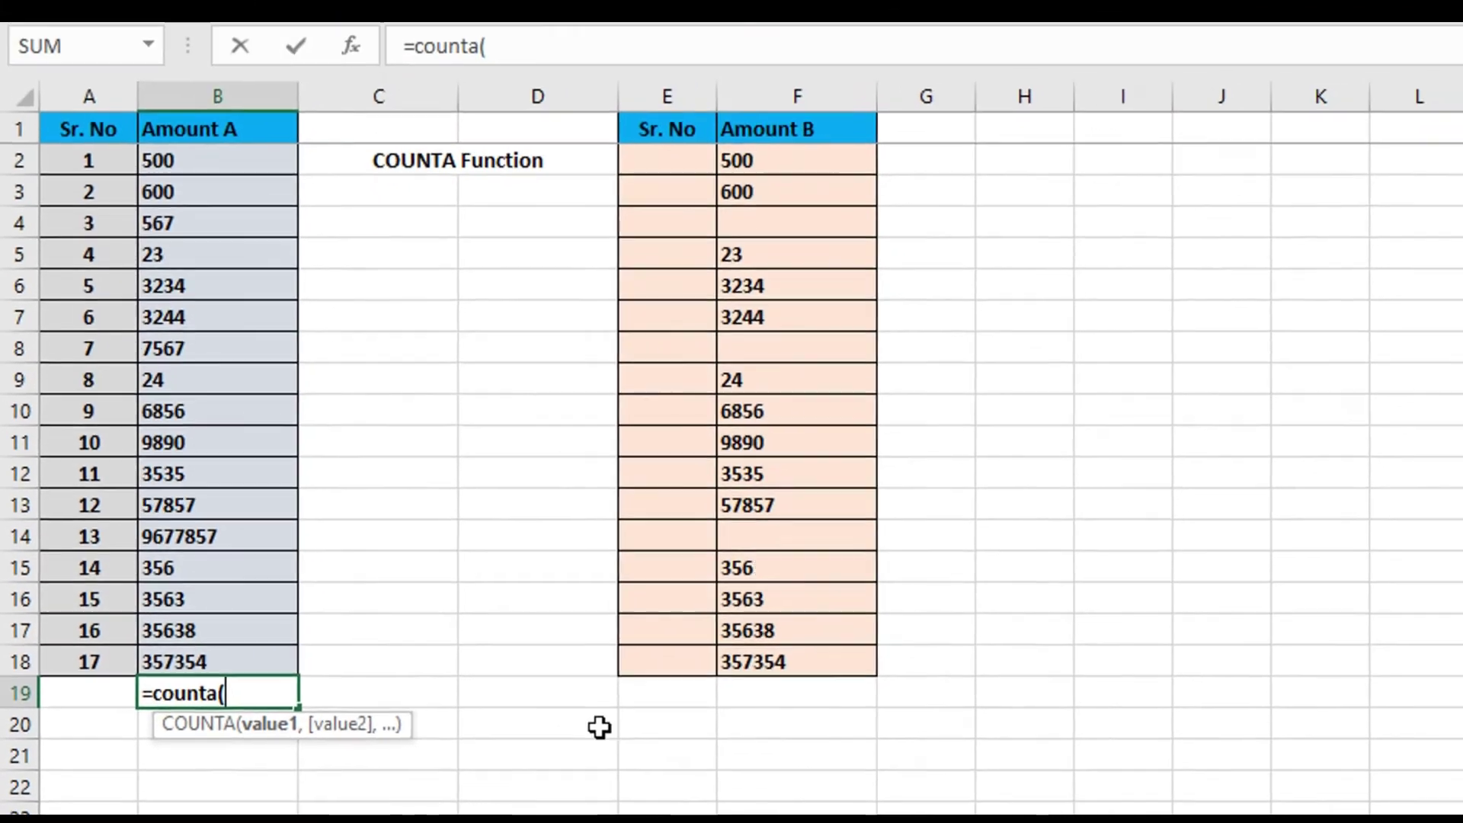
{"action": "left_click_drag", "start_coordinate": [253, 163], "coordinate": [239, 659]}
{"action": "type", "text": ")"}
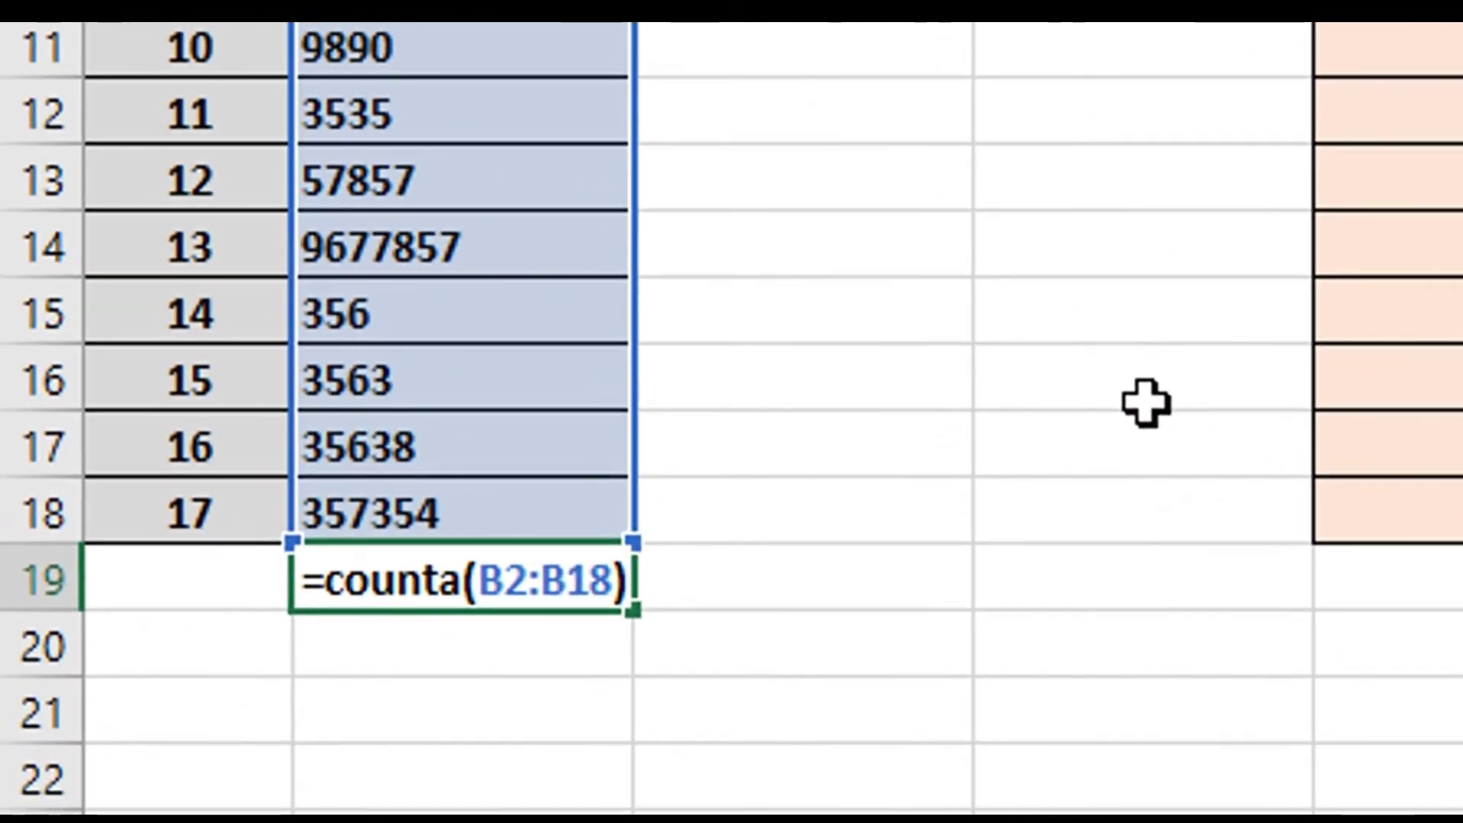
{"action": "key", "text": "Return"}
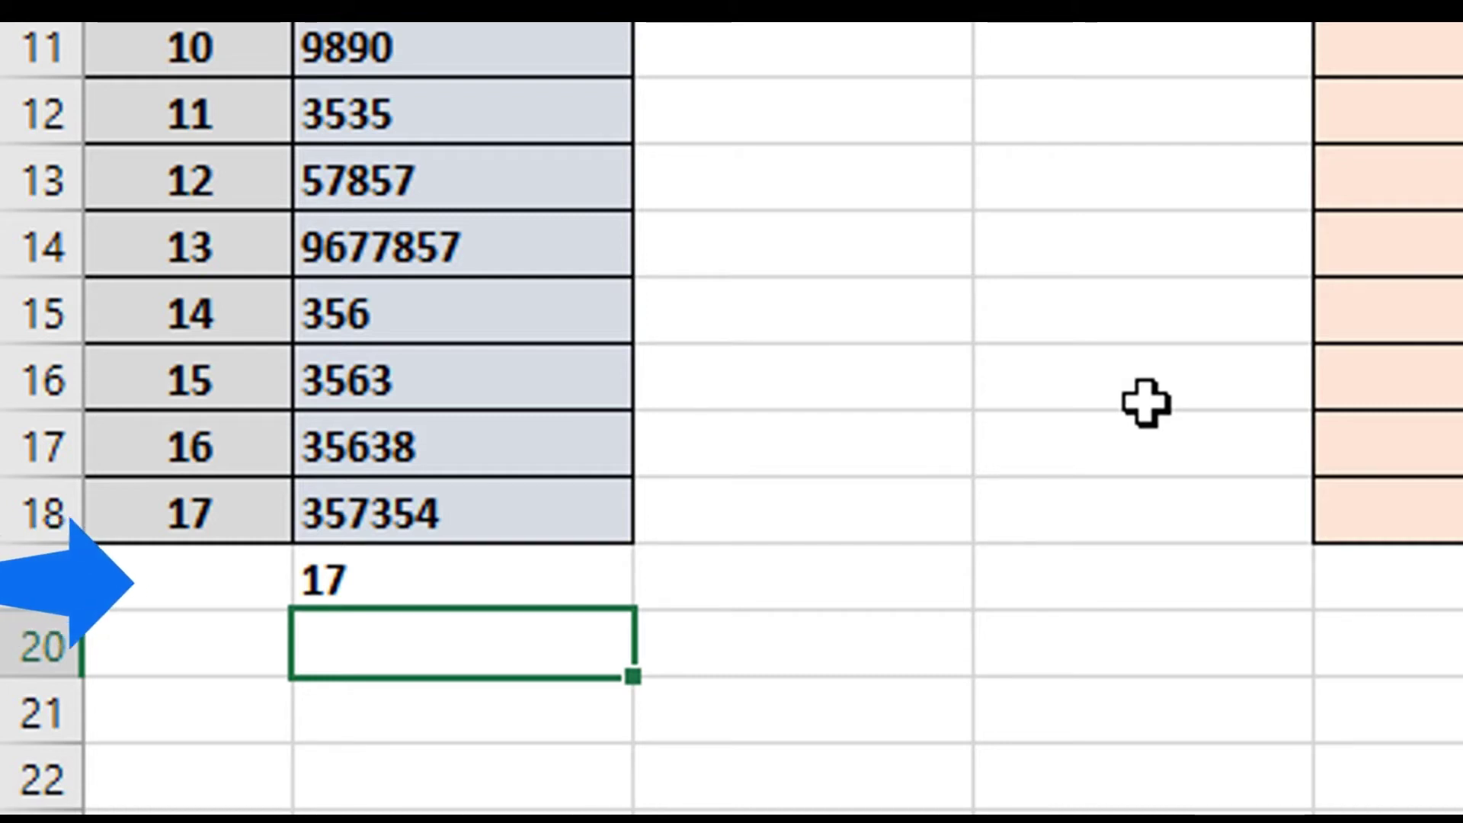
{"action": "left_click", "coordinate": [177, 173]}
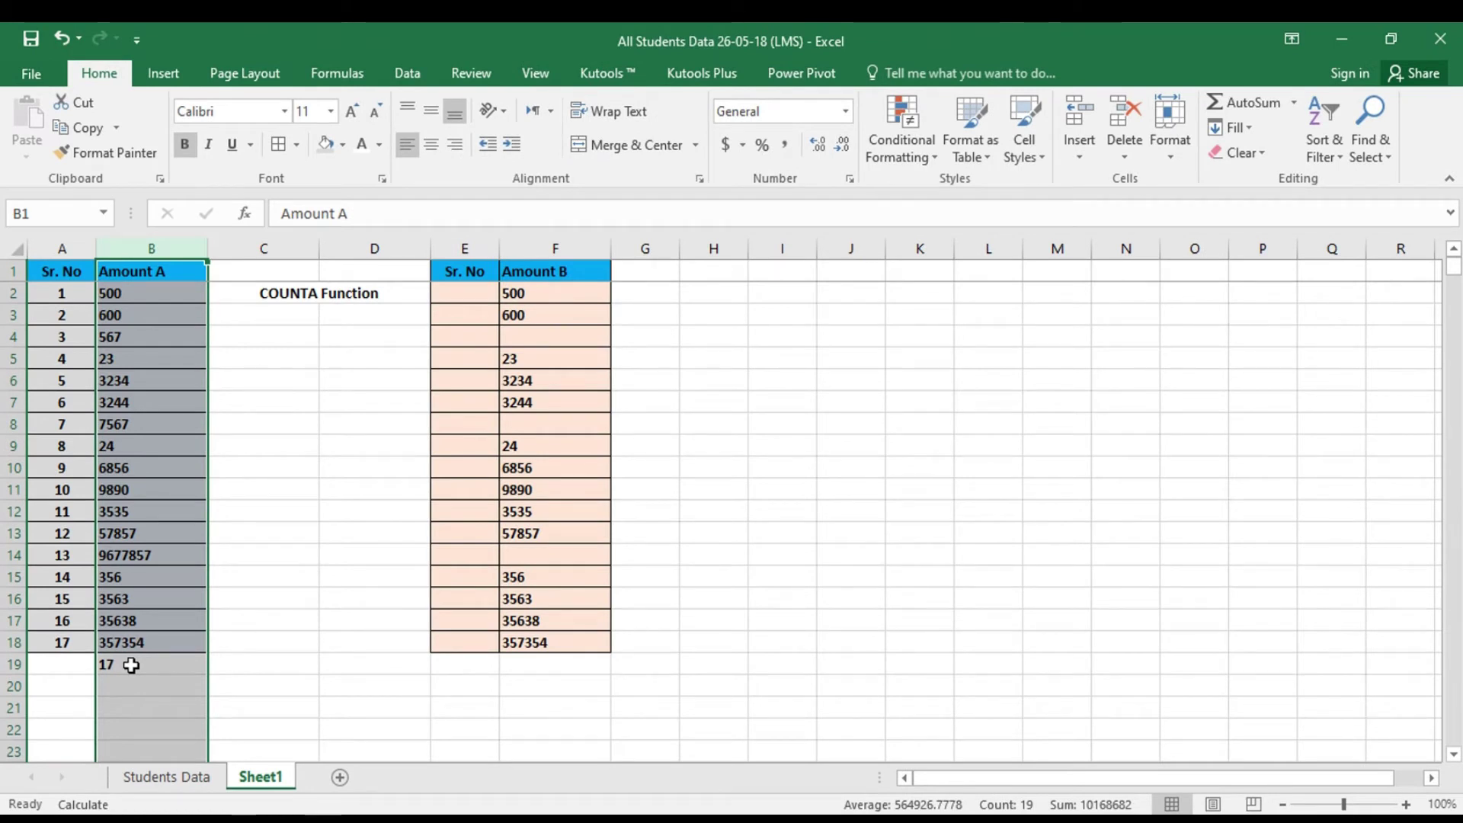
{"action": "left_click", "coordinate": [131, 665]}
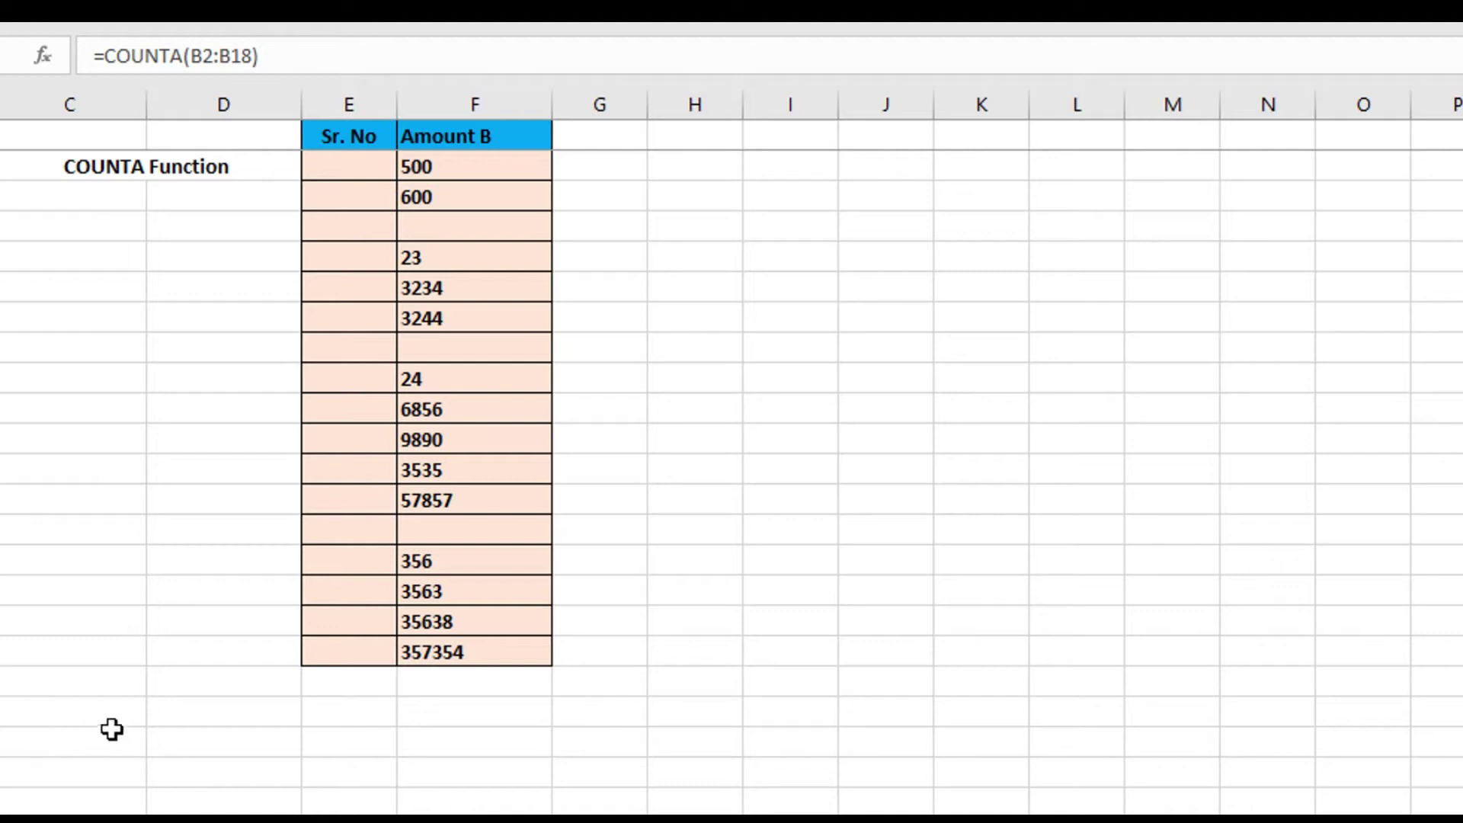
Number the rows of the Amount B table by entering 1, 2, 3 from E2 and filling the series down to E18.
{"action": "left_click", "coordinate": [359, 166]}
{"action": "type", "text": "1"}
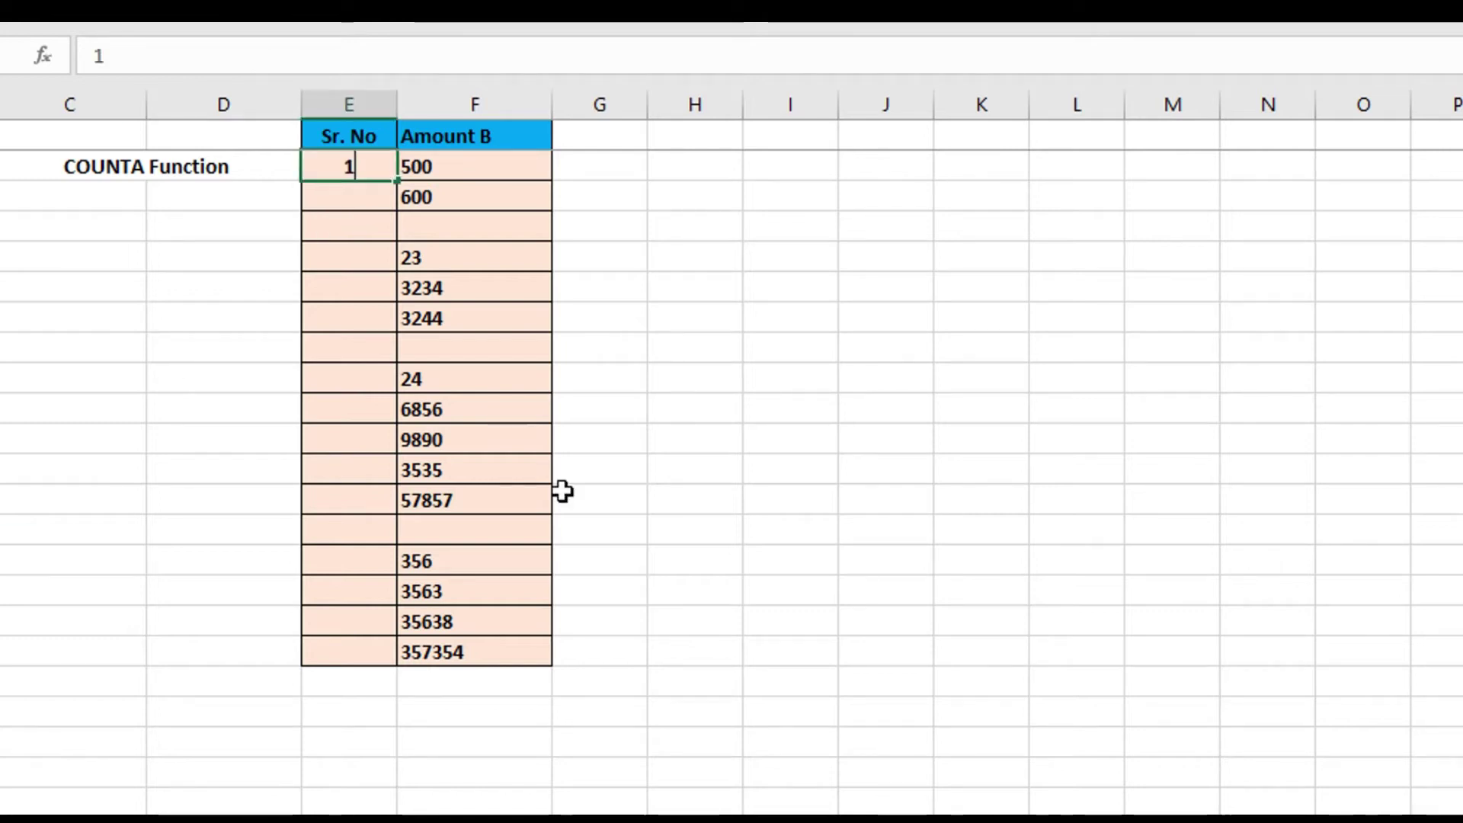
{"action": "key", "text": "Return"}
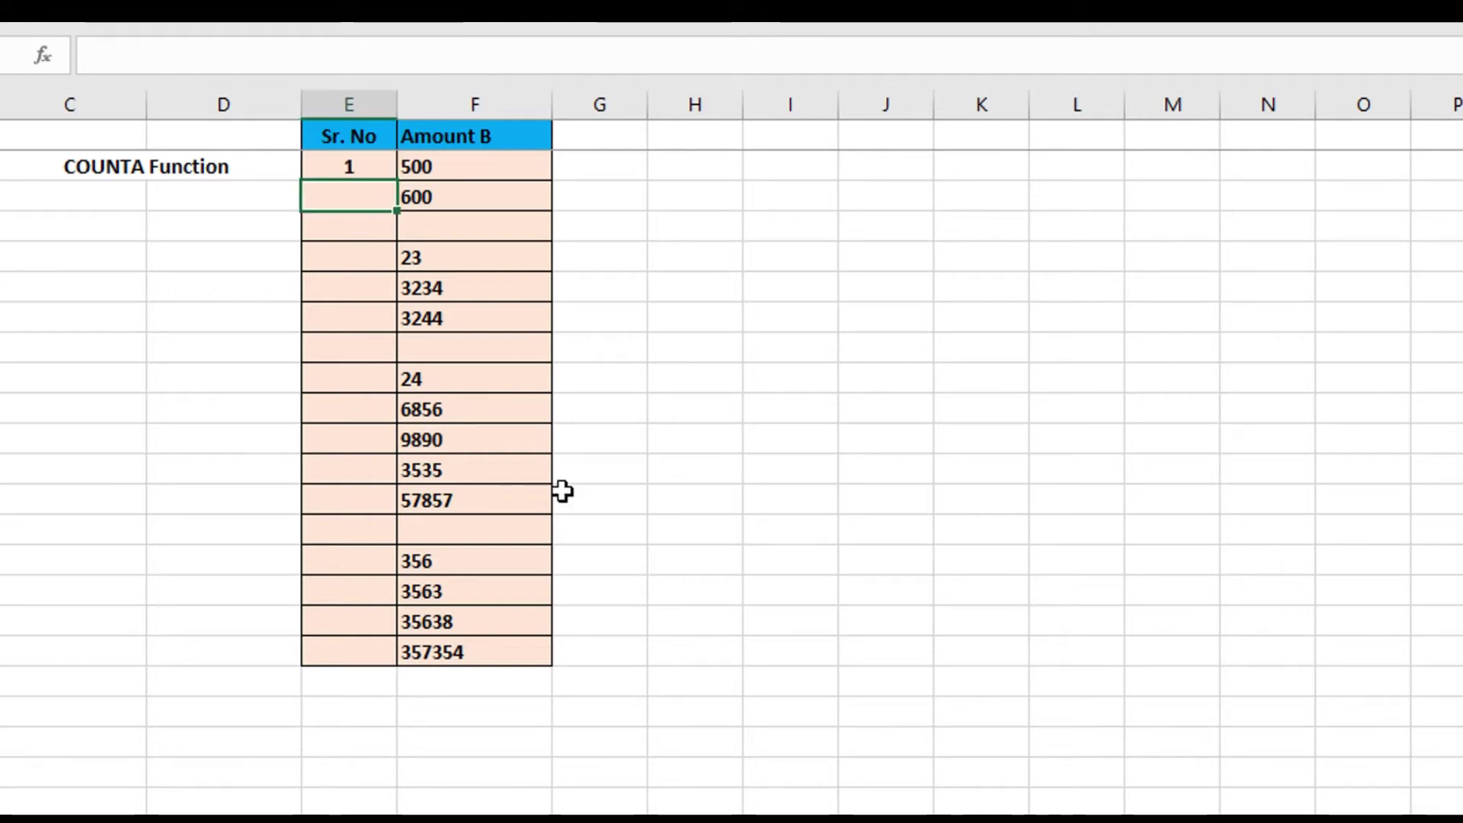
{"action": "type", "text": "2"}
{"action": "key", "text": "Return"}
{"action": "type", "text": "3"}
{"action": "left_click", "coordinate": [427, 253]}
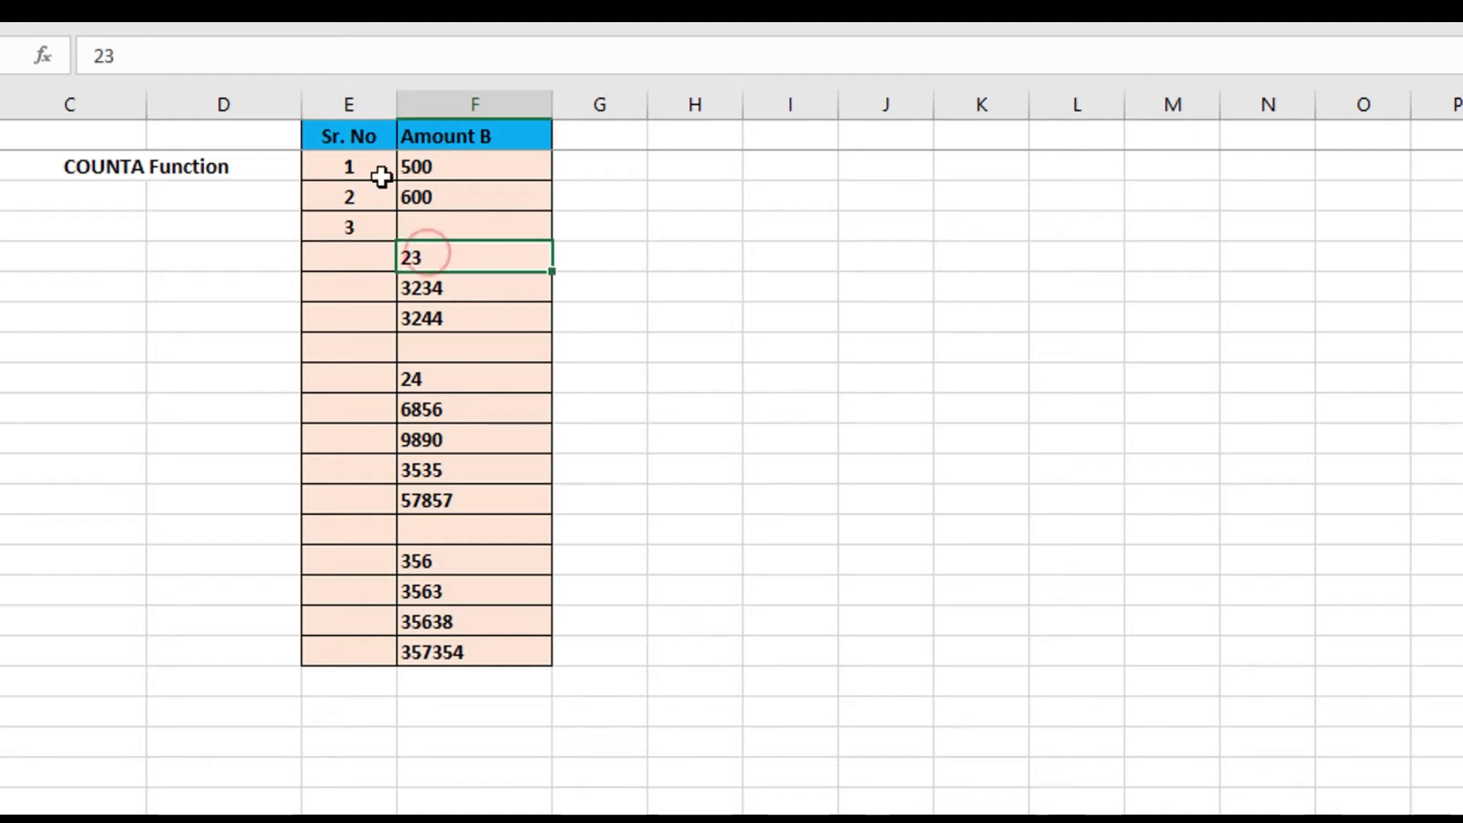
{"action": "left_click_drag", "start_coordinate": [378, 171], "coordinate": [390, 229]}
{"action": "double_click", "coordinate": [394, 241]}
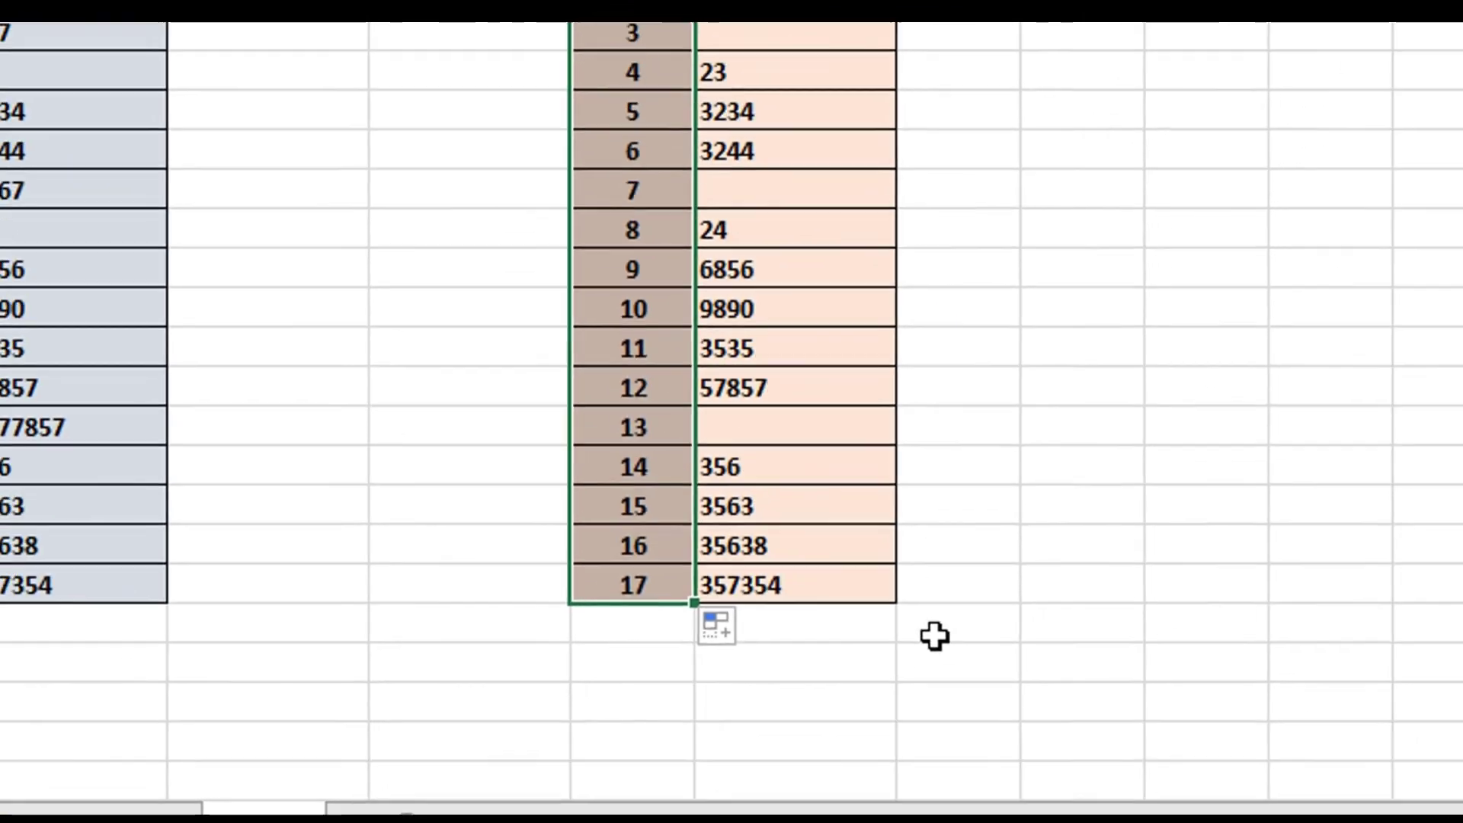
{"action": "left_click", "coordinate": [1071, 501]}
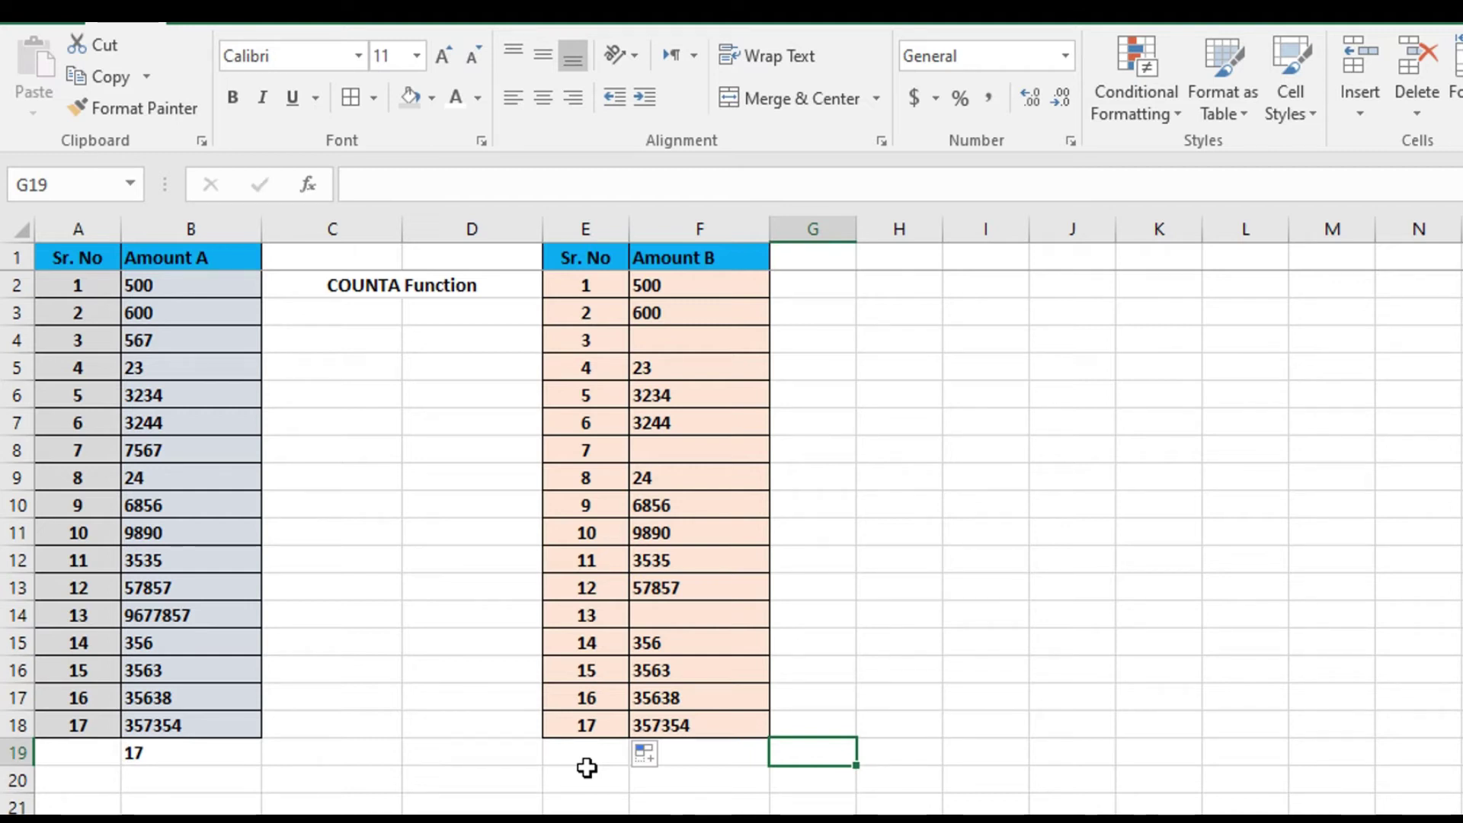
Count the non-empty Amount B cells with the formula =COUNTA(F2:F18) in cell F19.
{"action": "left_click", "coordinate": [686, 336]}
{"action": "left_click", "coordinate": [682, 447], "text": "ctrl"}
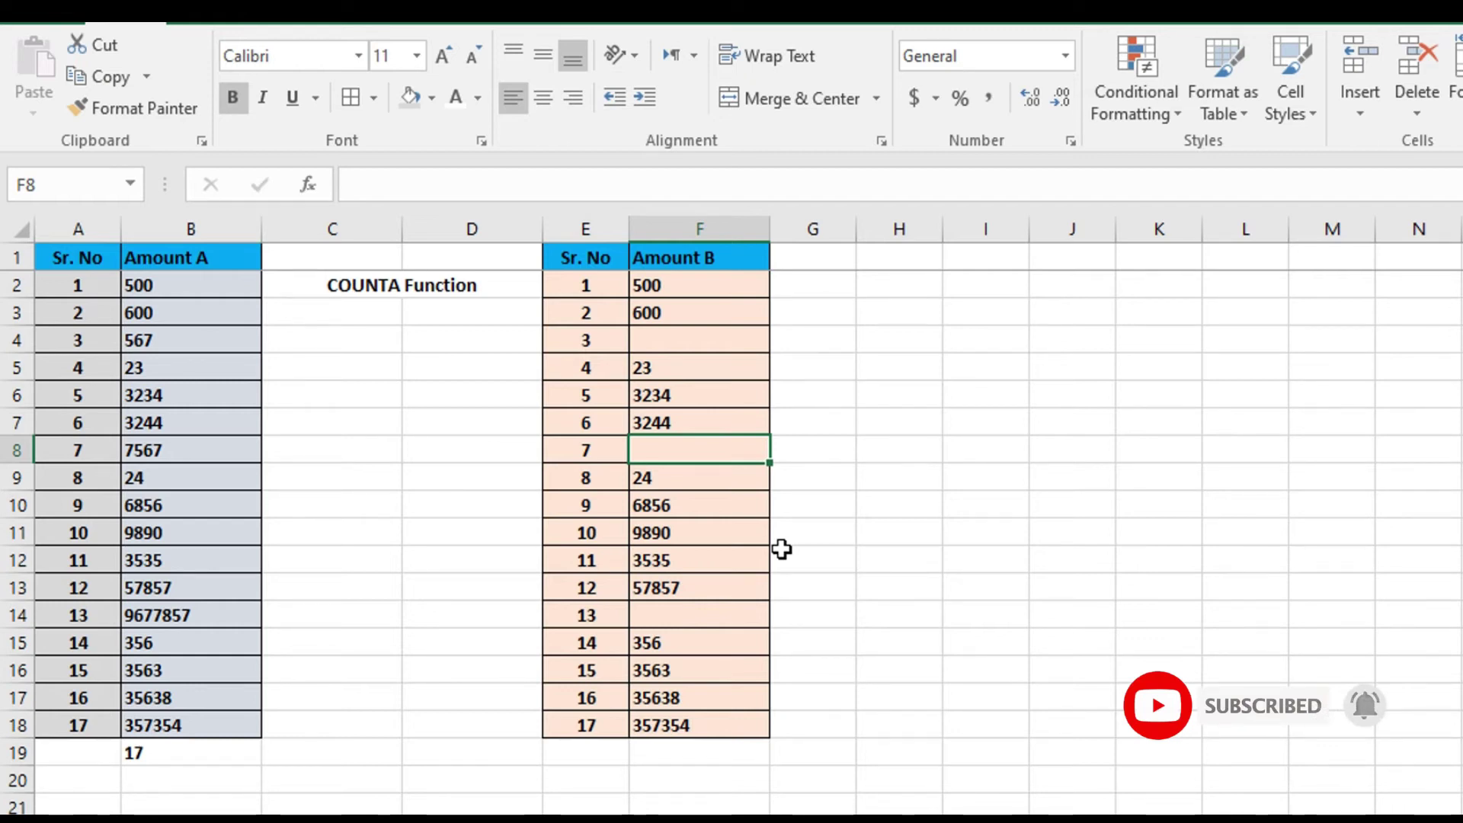
{"action": "left_click", "coordinate": [699, 753]}
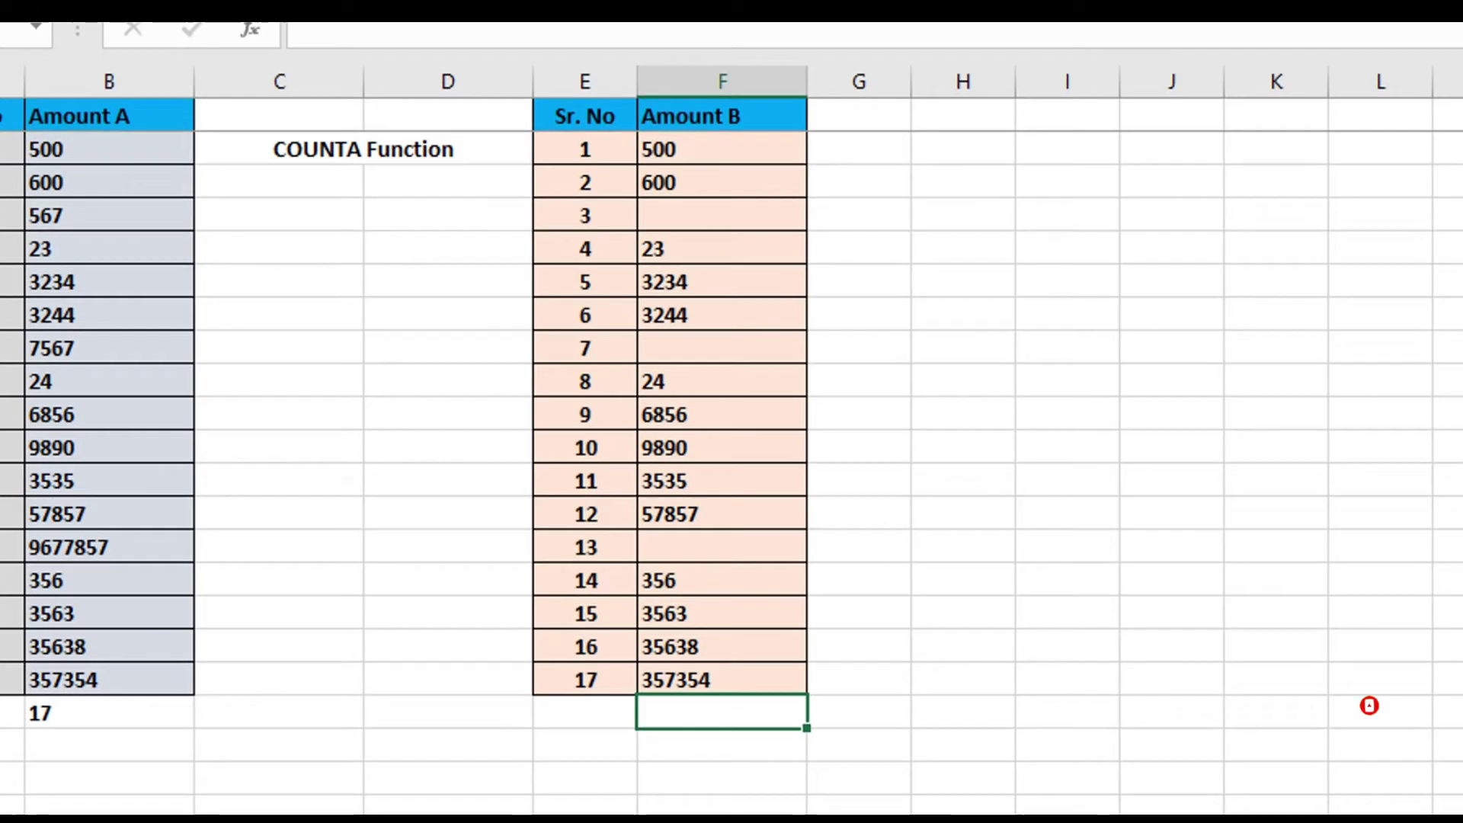
{"action": "type", "text": "=count"}
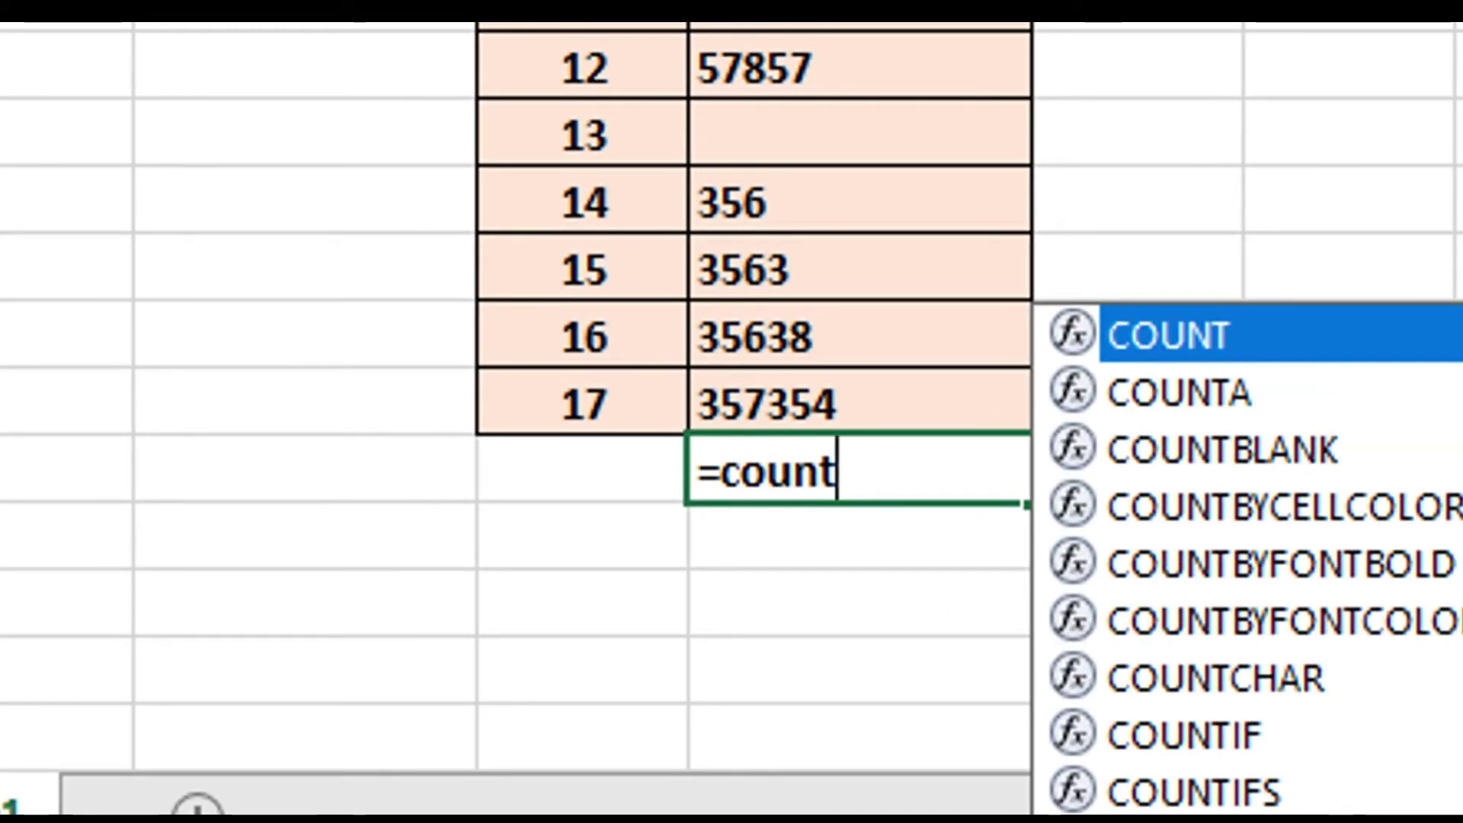
{"action": "type", "text": "a("}
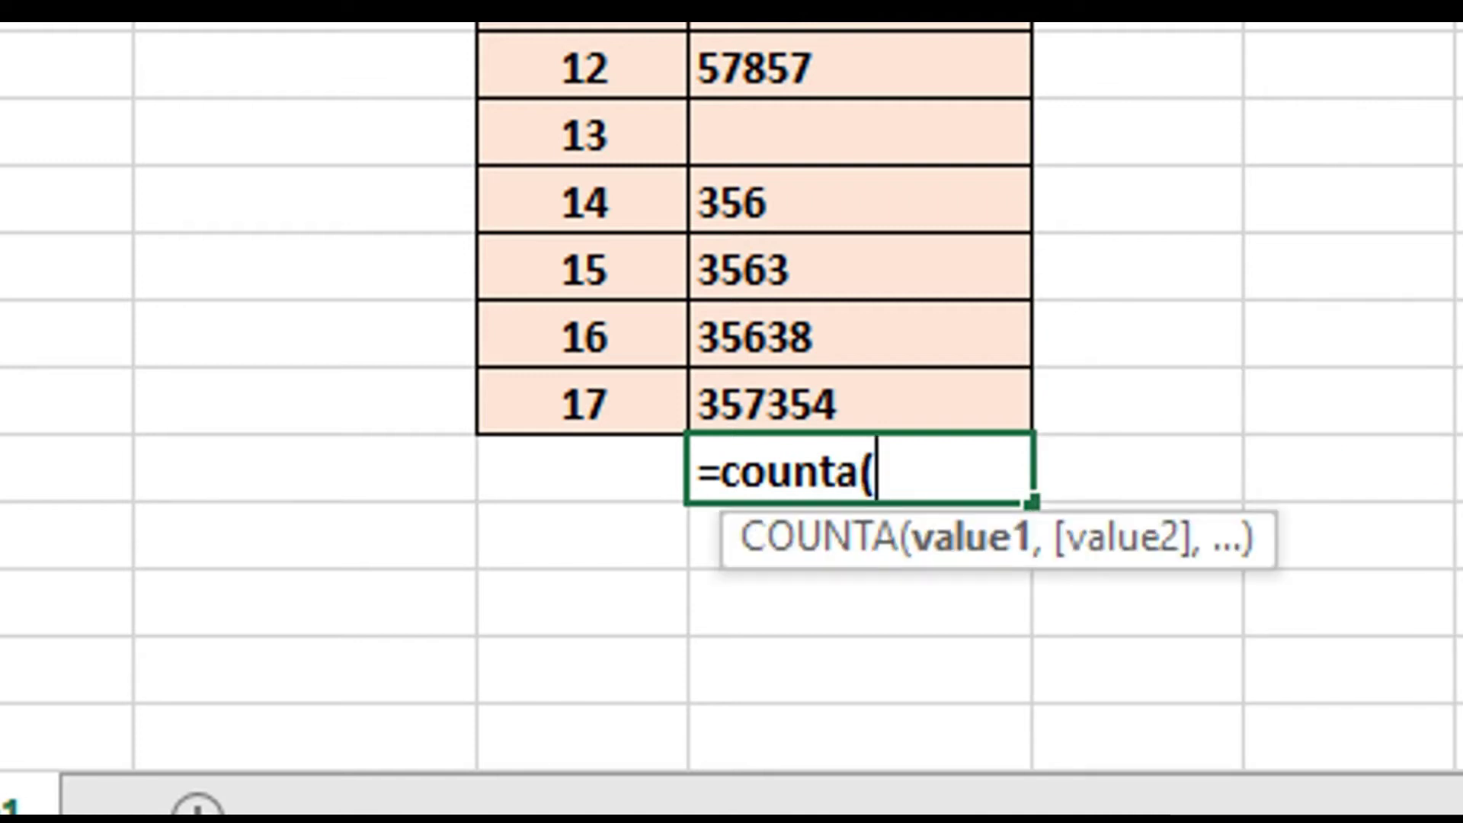
{"action": "left_click_drag", "start_coordinate": [860, 23], "coordinate": [863, 272]}
{"action": "left_click_drag", "start_coordinate": [822, 590], "coordinate": [827, 619]}
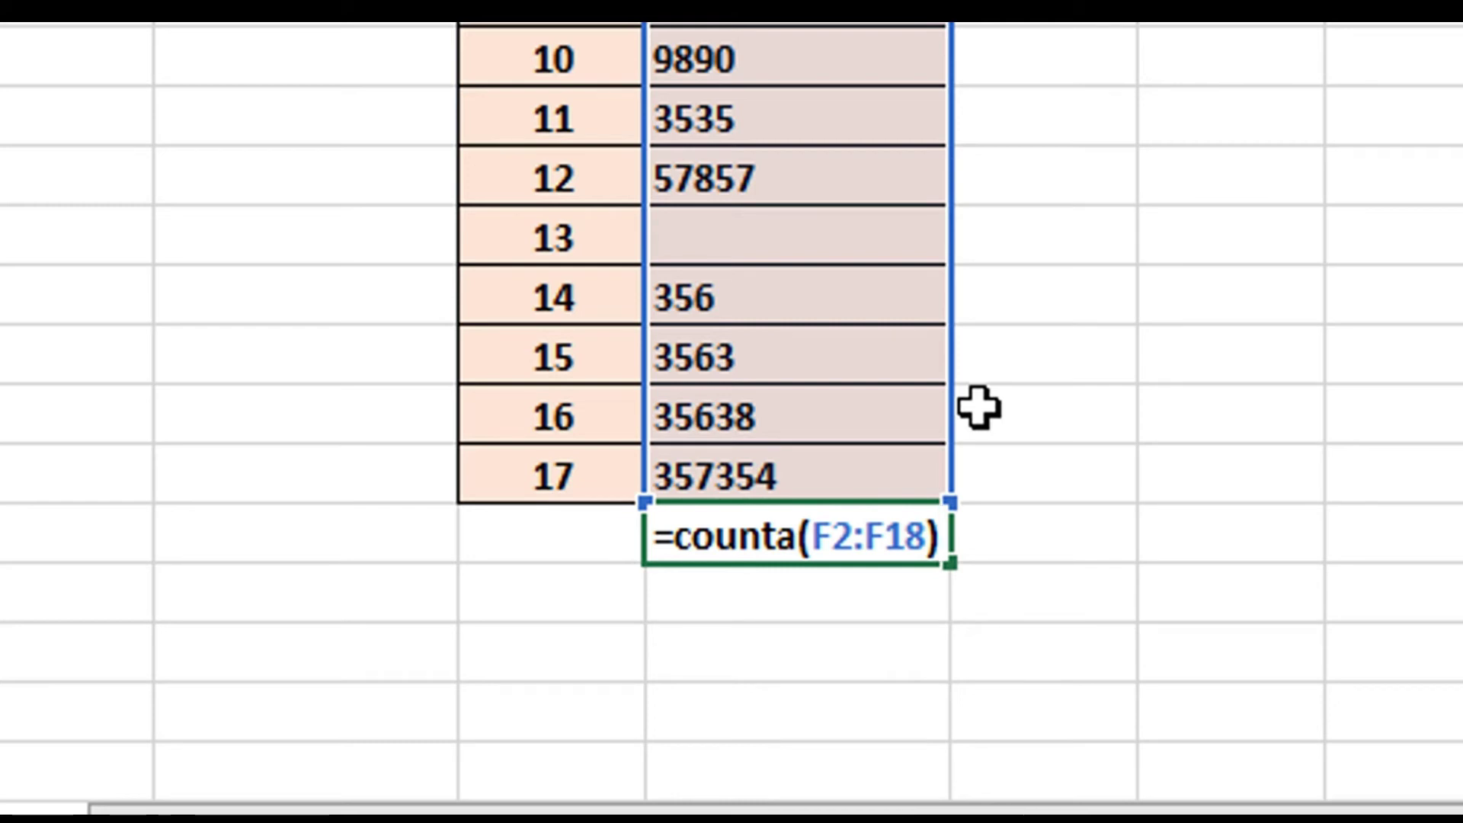
{"action": "key", "text": "Return"}
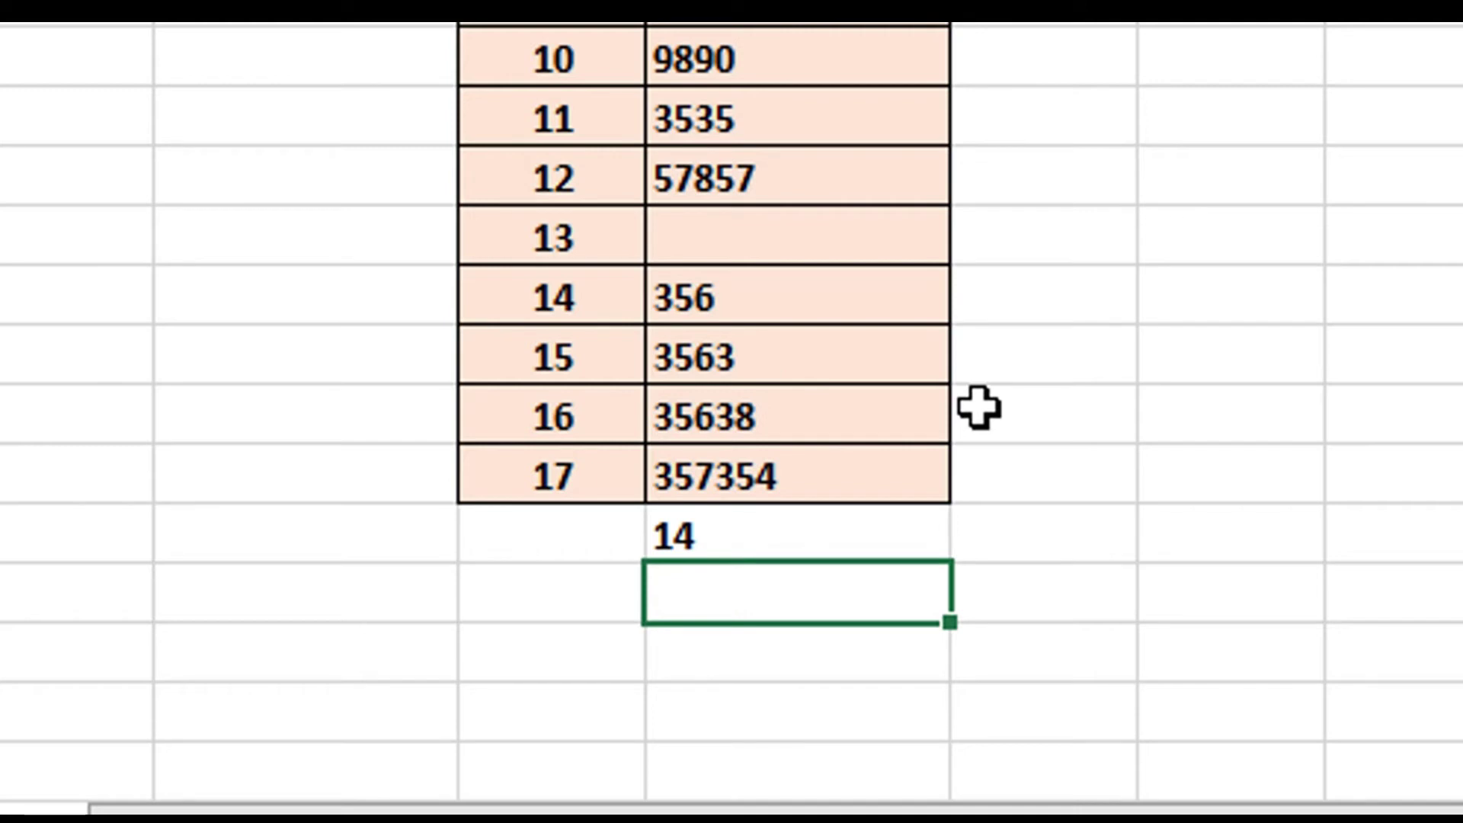
{"action": "left_click", "coordinate": [807, 536]}
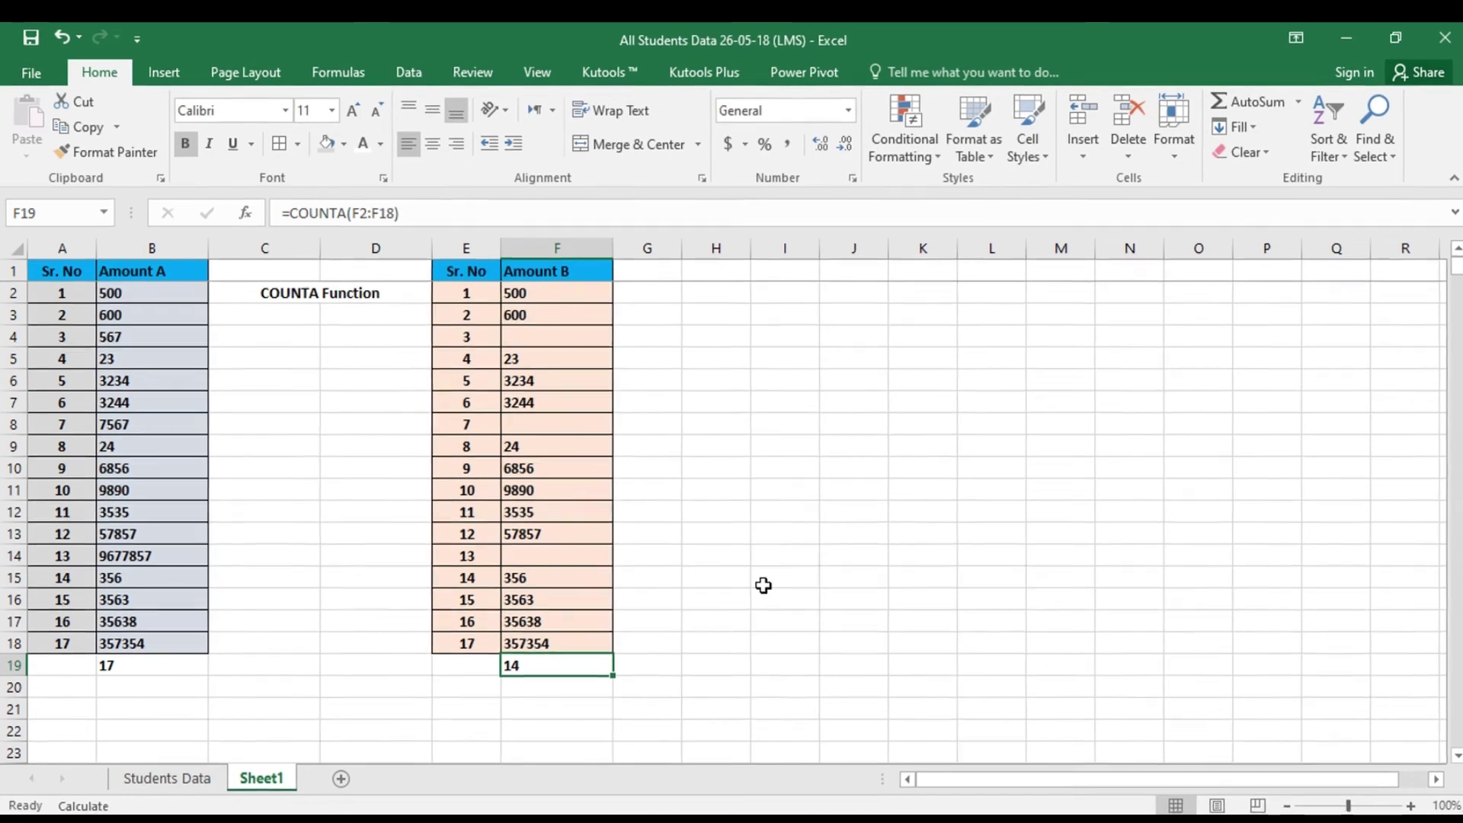
Enter 0 in the blank Amount B cell F4 and check the COUNTA result in F19.
{"action": "left_click", "coordinate": [560, 337]}
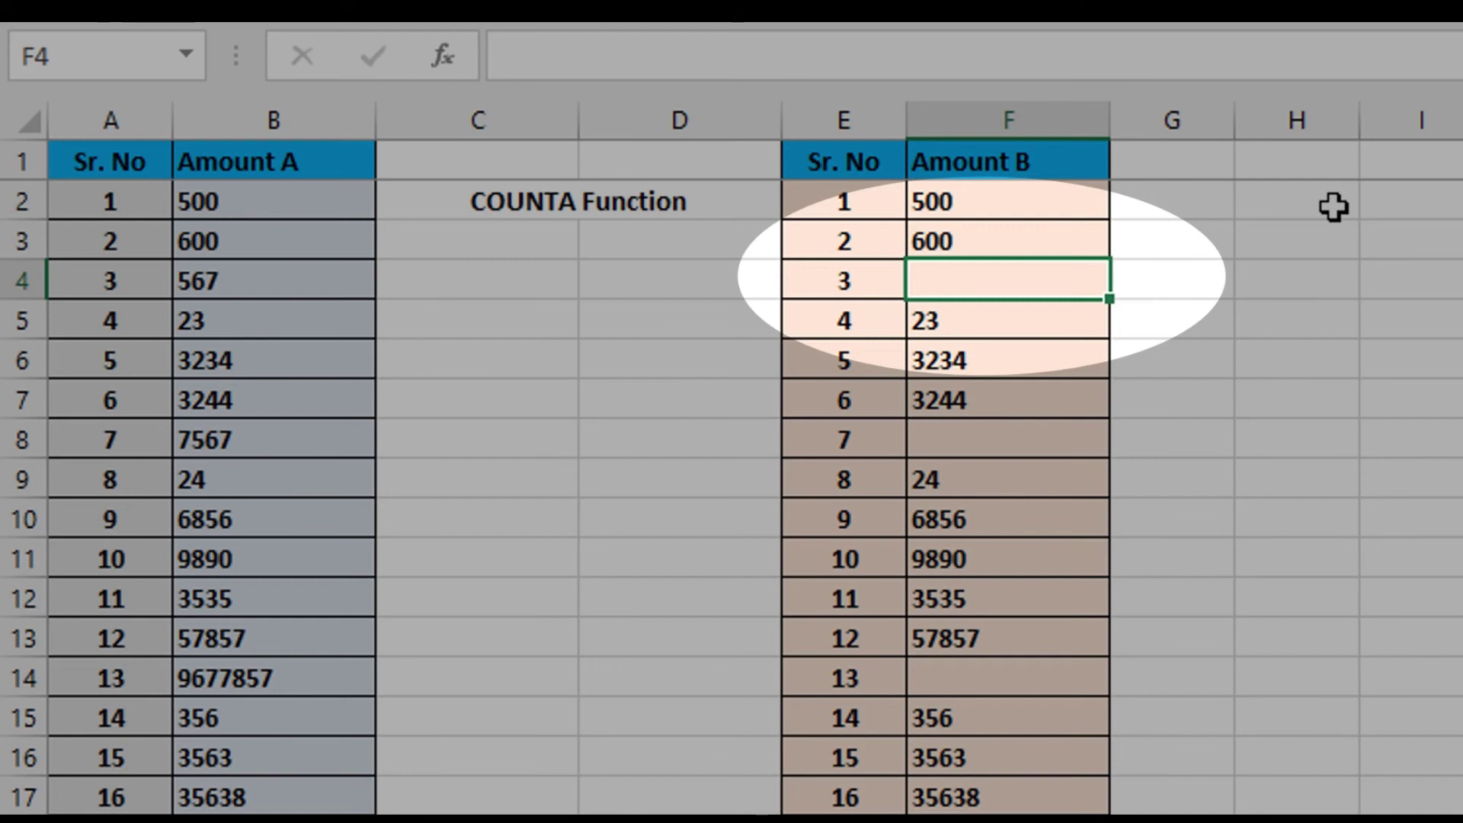
{"action": "type", "text": "0"}
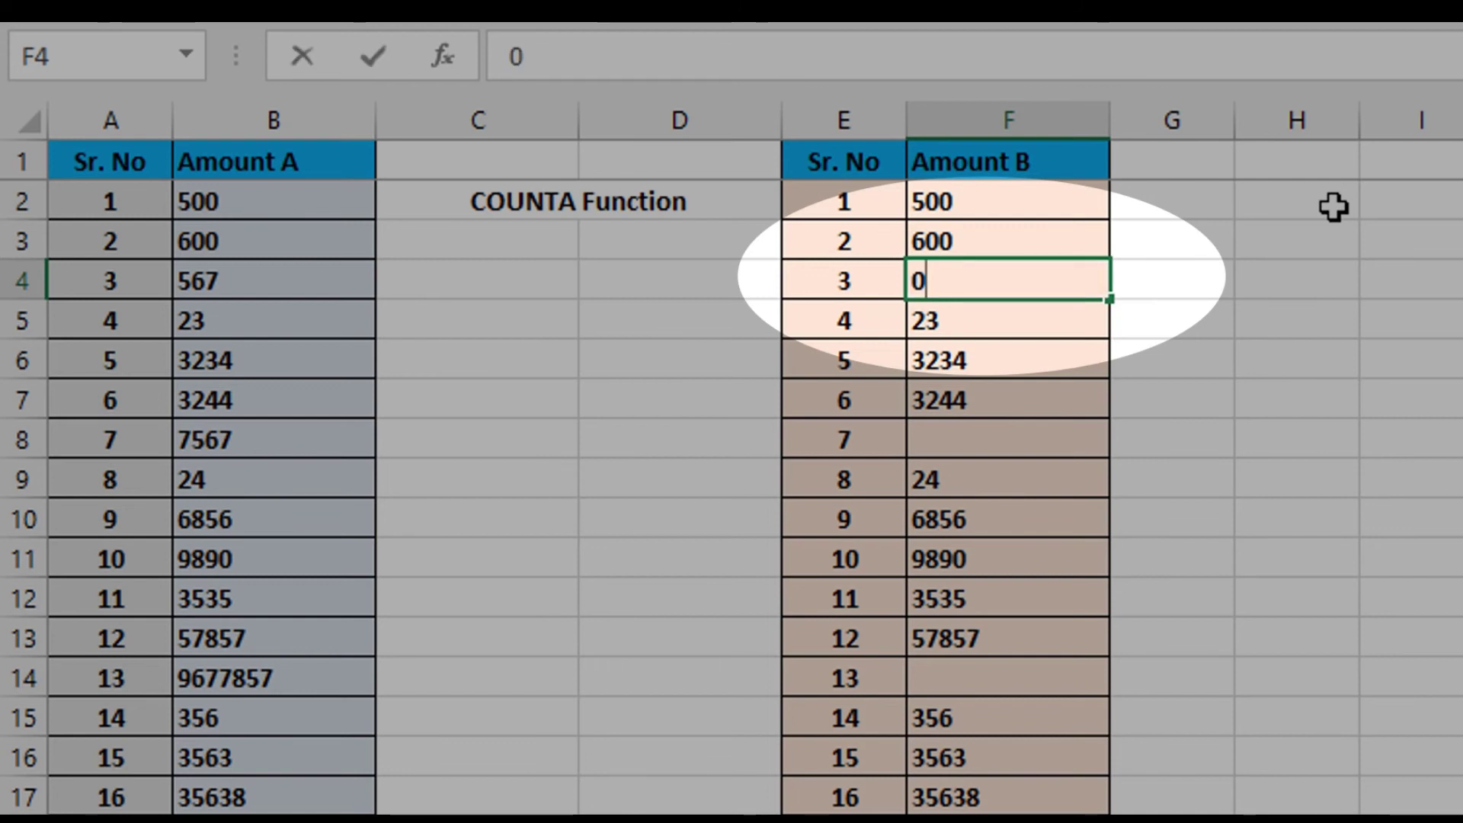
{"action": "left_click", "coordinate": [1209, 754]}
{"action": "left_click", "coordinate": [876, 807]}
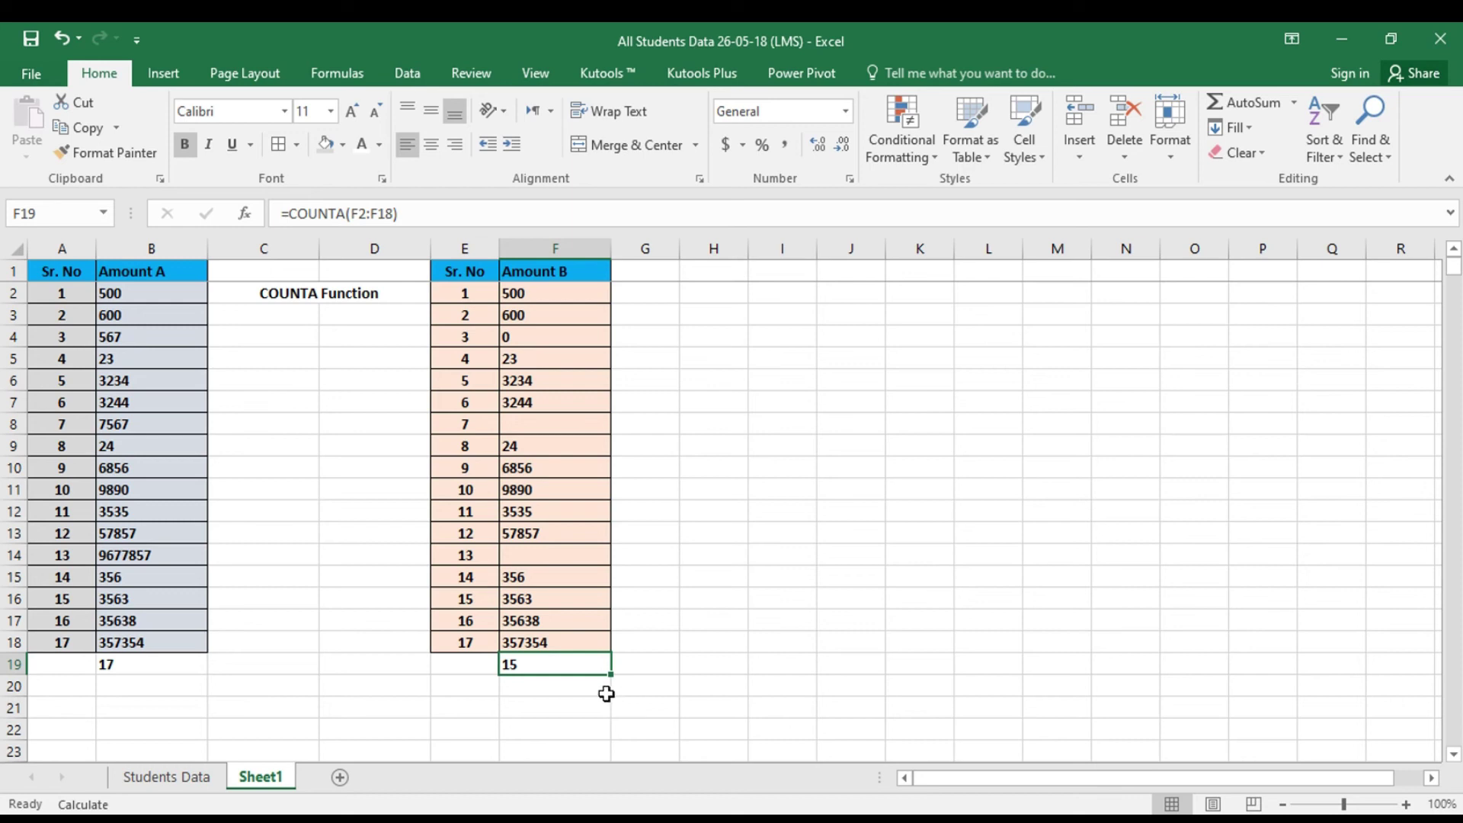
{"action": "left_click", "coordinate": [528, 697]}
{"action": "key", "text": "Up"}
{"action": "key", "text": "Up"}
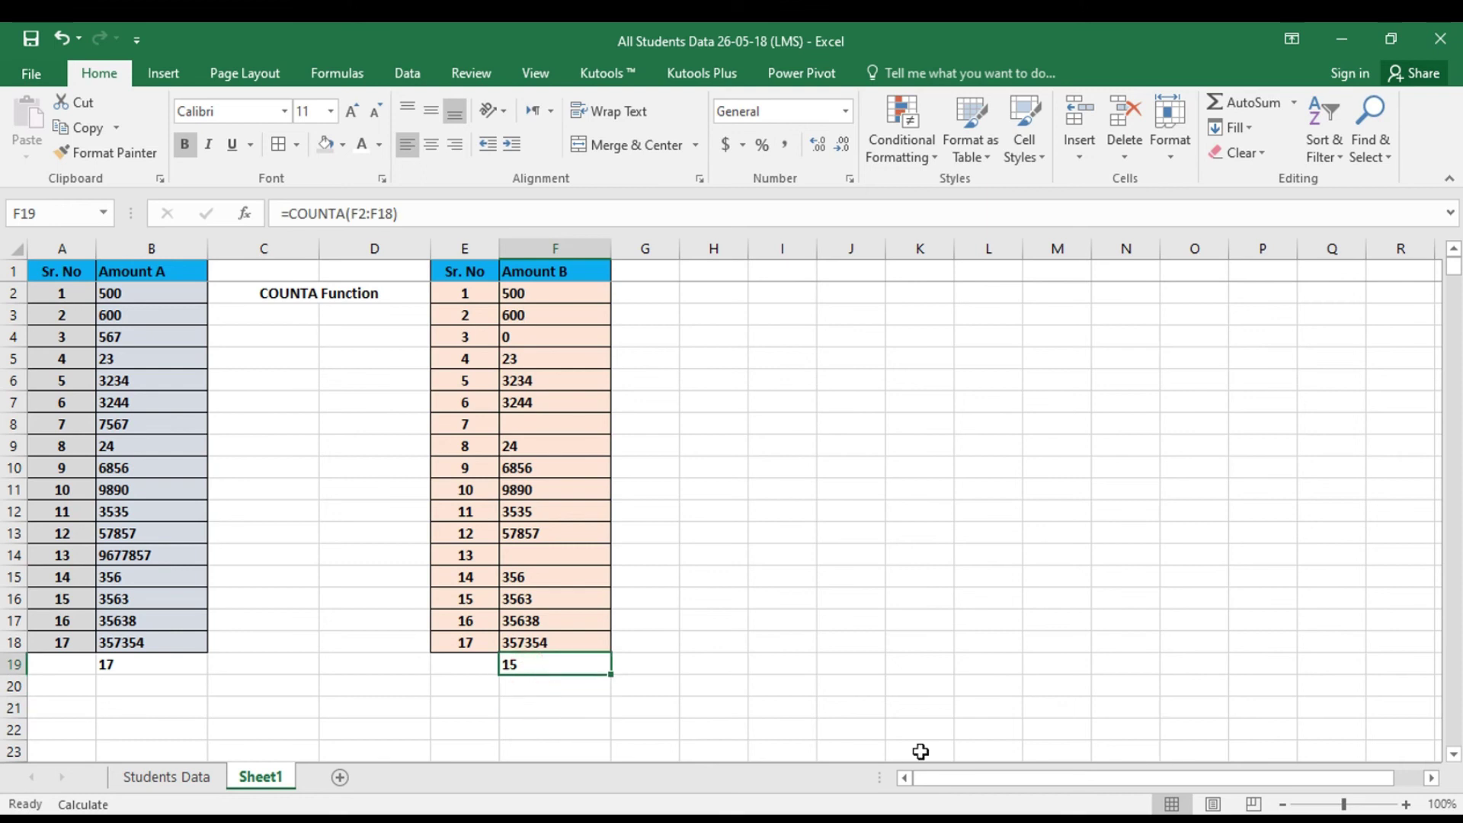